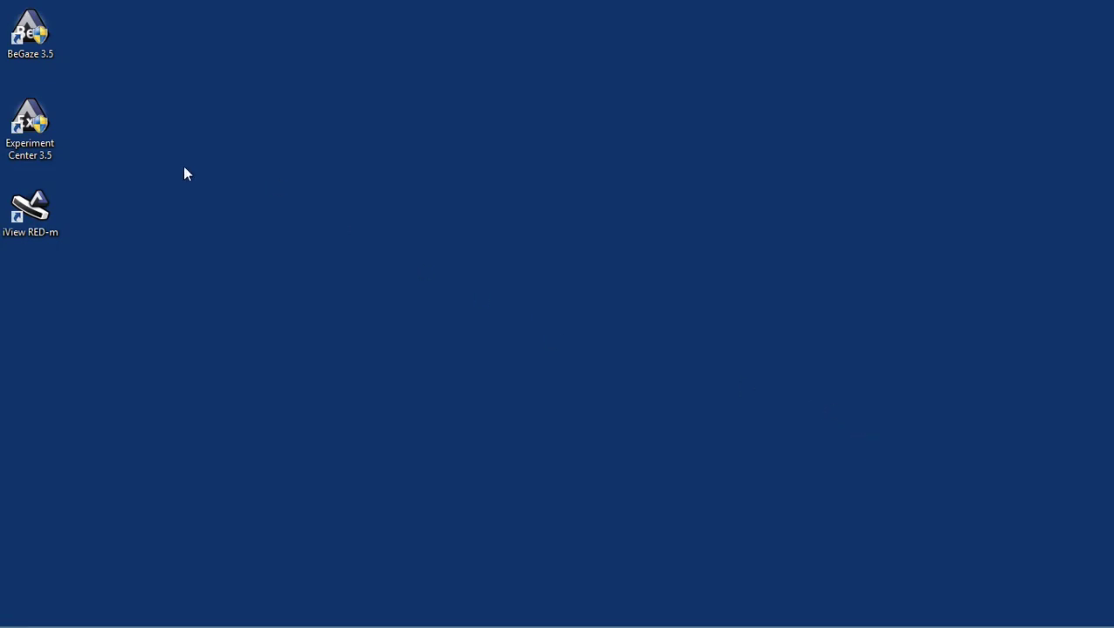
# Step: Open Experiment Center and insert a questionnaire item with the question "What is your favorite color?"
pyautogui.doubleClick(29, 122)
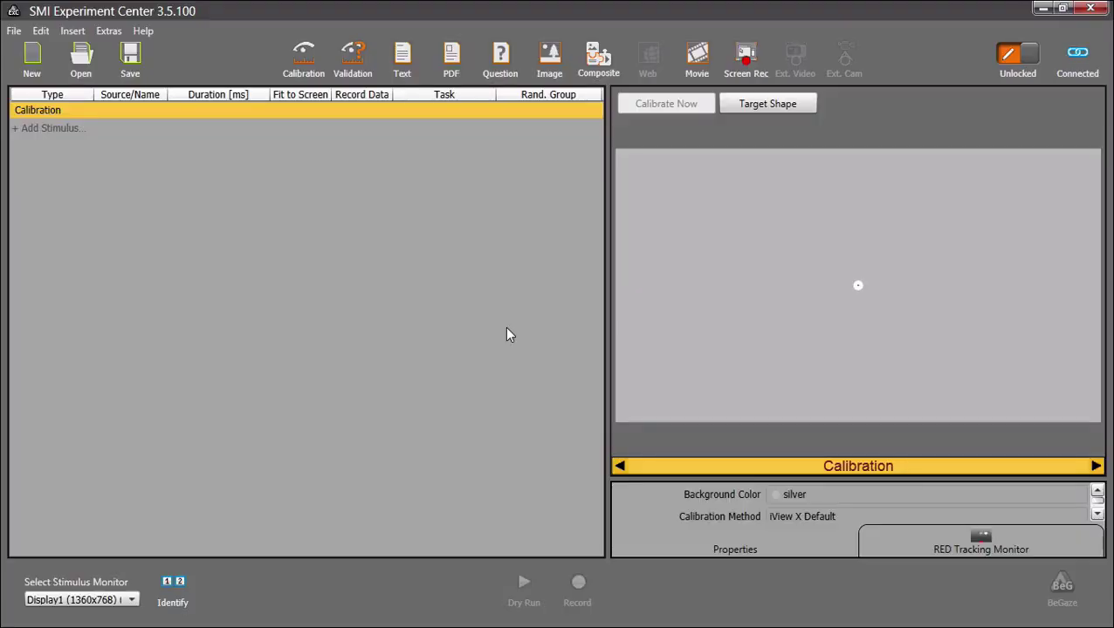
pyautogui.click(72, 31)
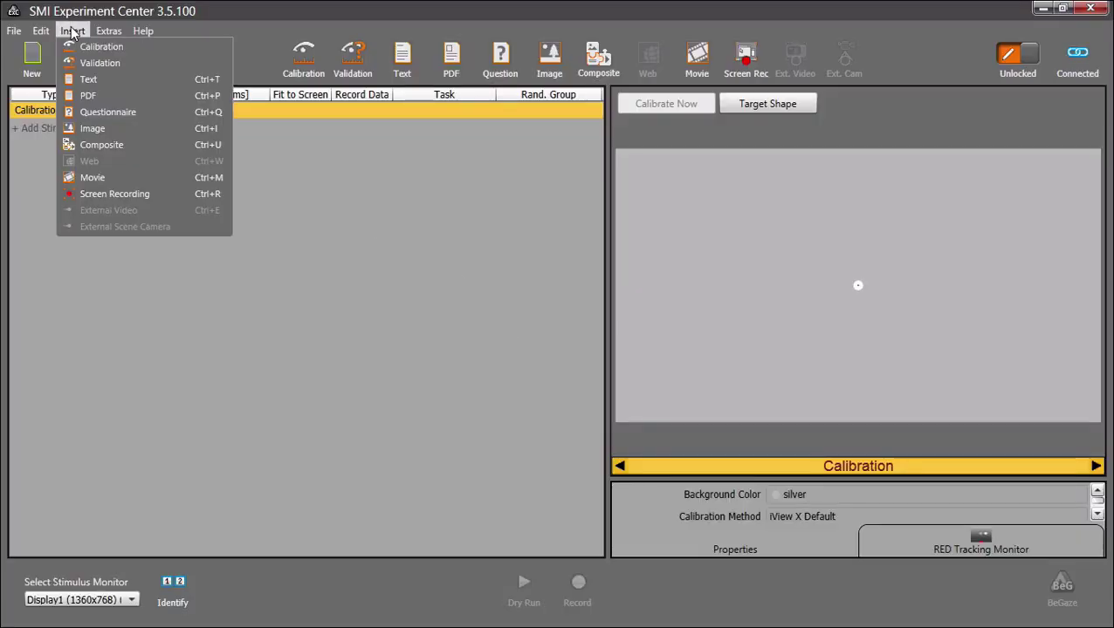
pyautogui.click(176, 112)
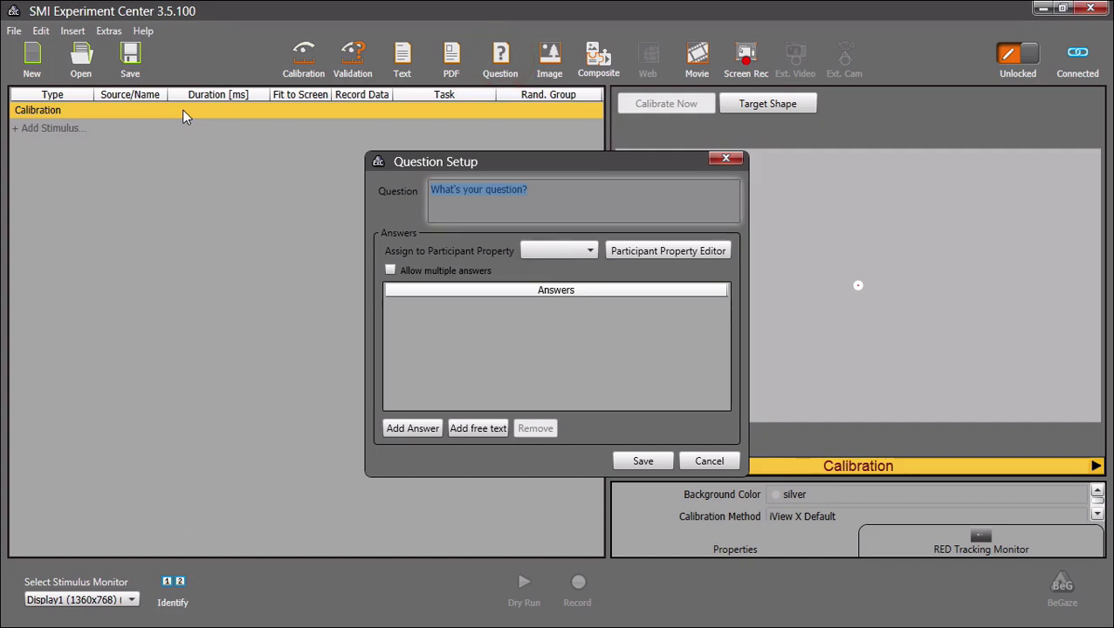
pyautogui.write('What is your favorite color?')
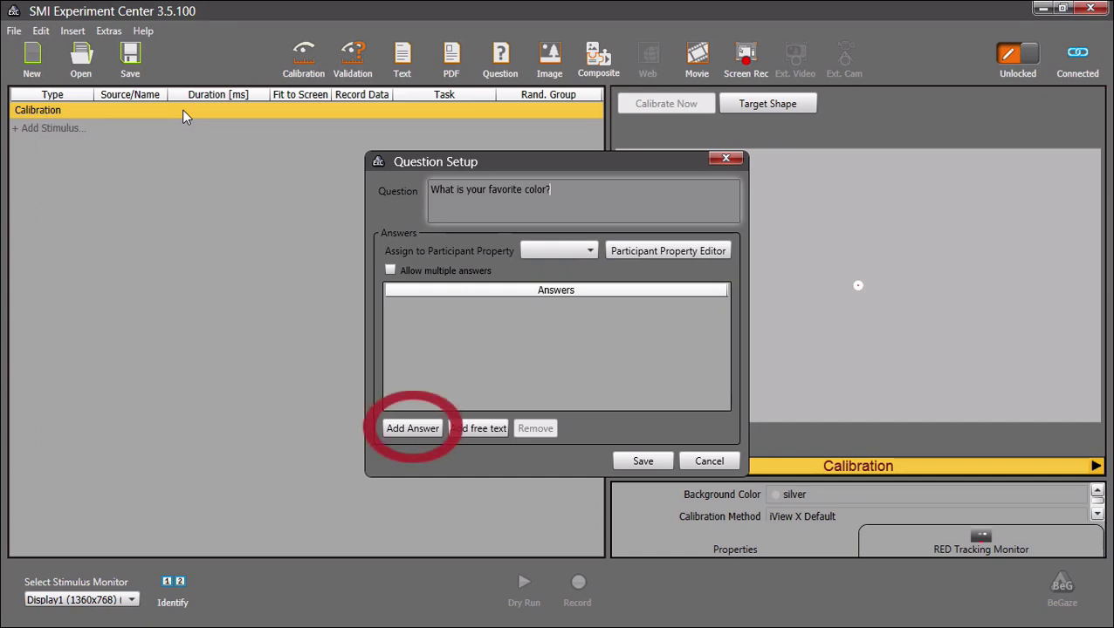
# Step: Add the answers Red, Green, Blue and Pink to the favorite color question
pyautogui.click(430, 431)
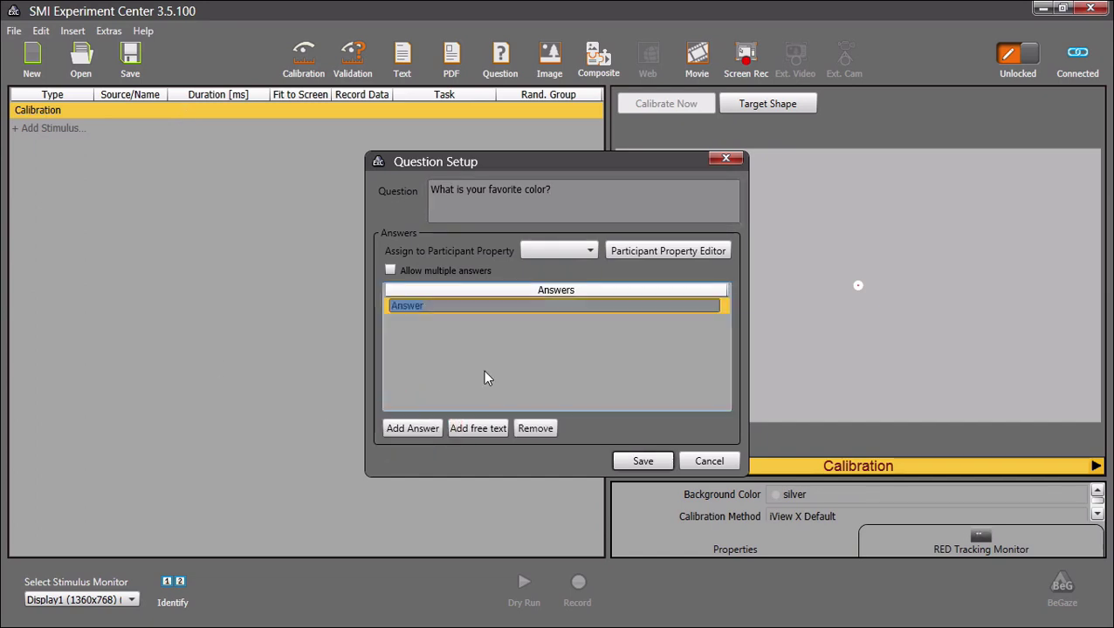
pyautogui.write('Red')
pyautogui.click(424, 425)
pyautogui.write('Green')
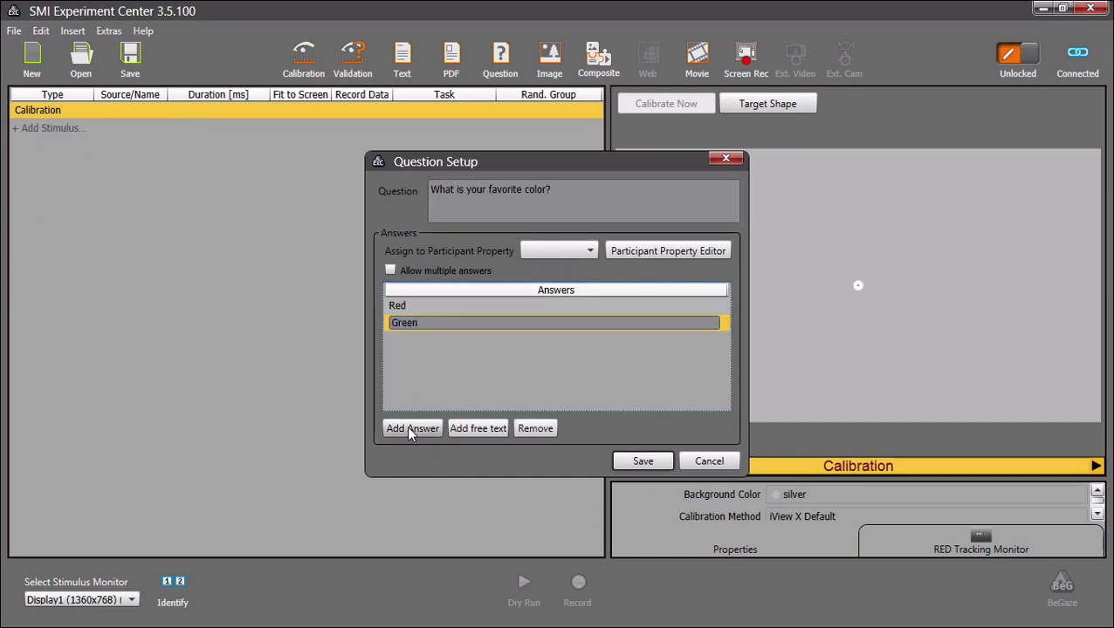
pyautogui.click(406, 425)
pyautogui.write('Blue')
pyautogui.click(398, 428)
pyautogui.write('Pink')
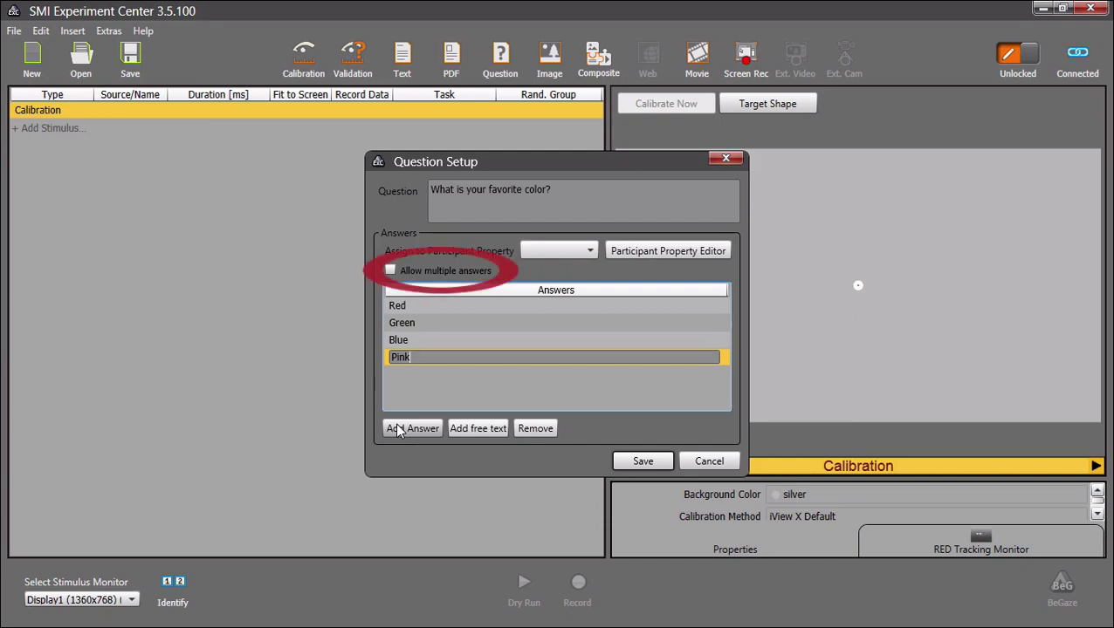
# Step: Allow multiple answers for the color question, add a free-text answer and save the question
pyautogui.click(463, 273)
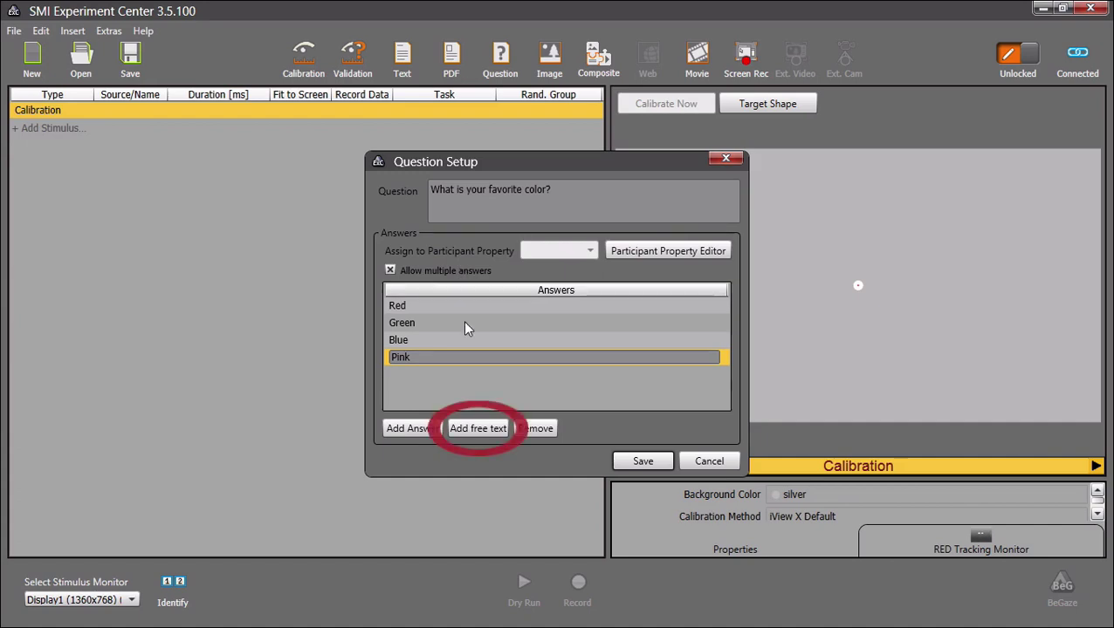
pyautogui.click(471, 428)
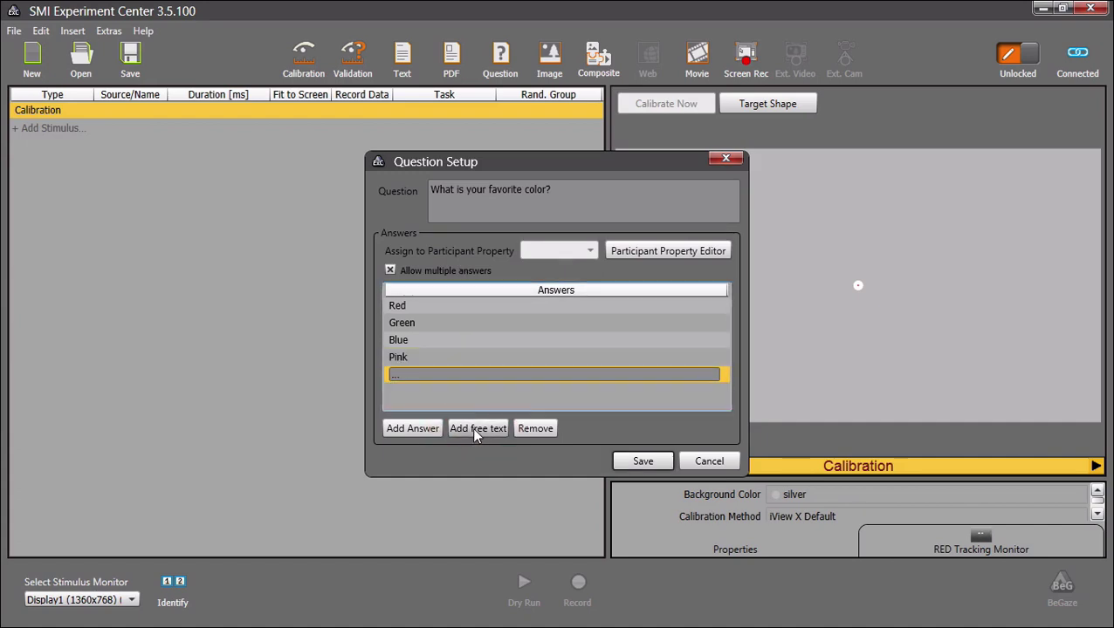
pyautogui.click(641, 462)
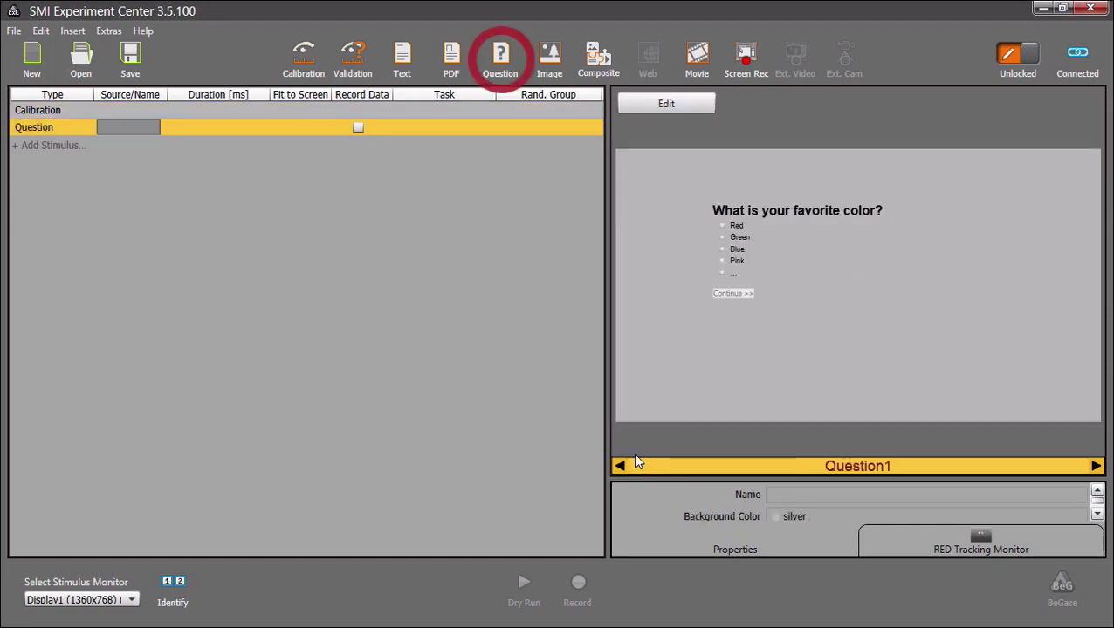
# Step: Create and save the question "What is your favorite season?" with the answers Winter, Summer, Spring and Fall
pyautogui.click(501, 58)
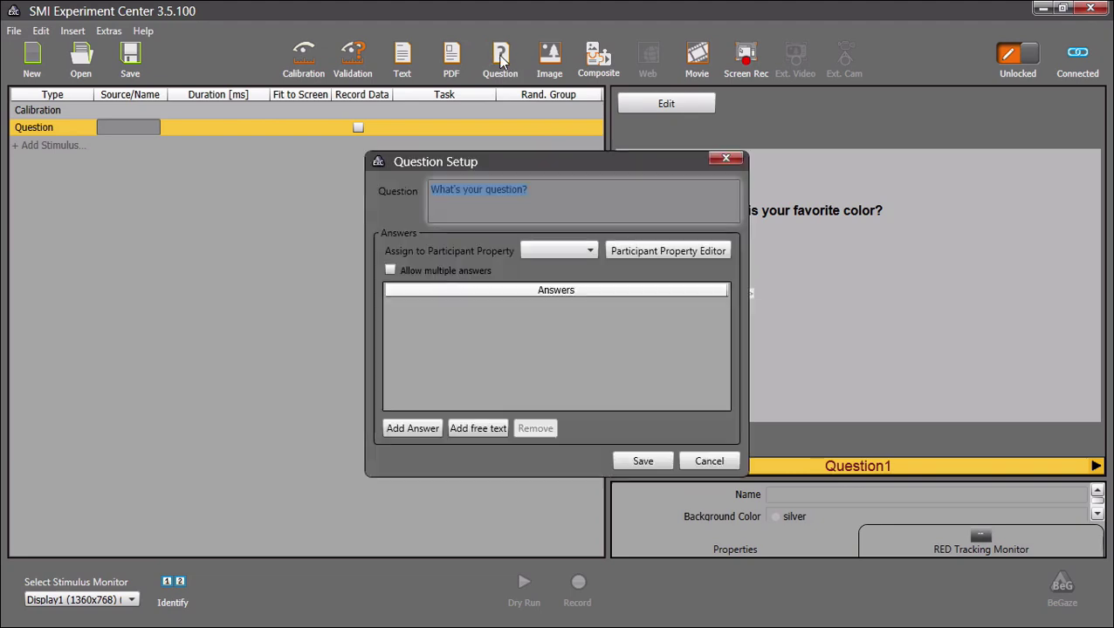
pyautogui.write('What is your favorite season?')
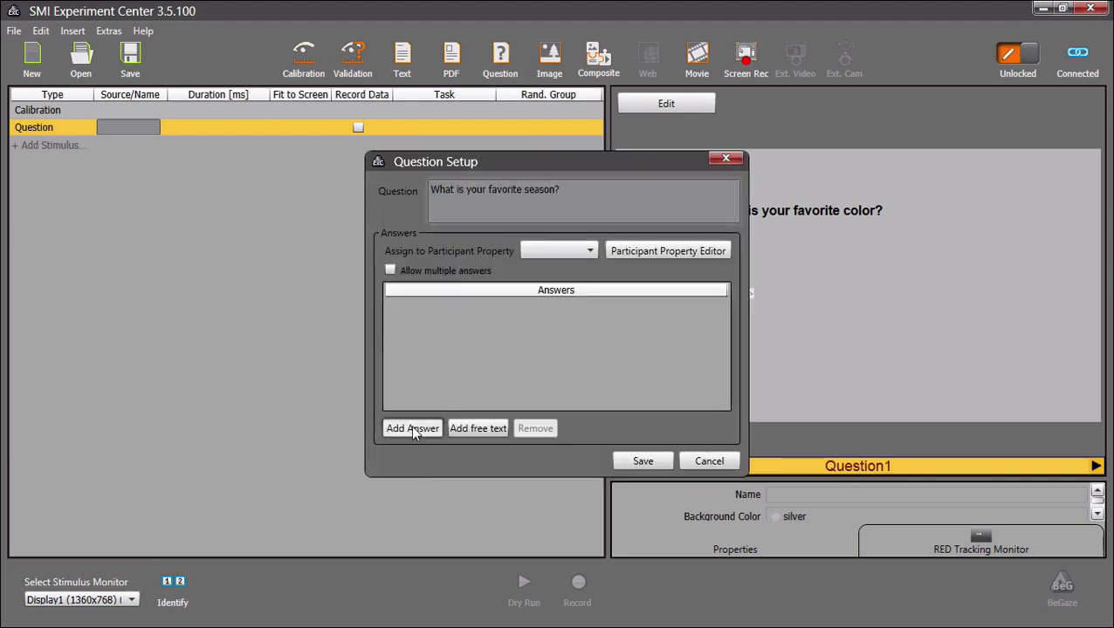
pyautogui.click(412, 429)
pyautogui.write('Winter')
pyautogui.click(407, 433)
pyautogui.write('Summer')
pyautogui.click(407, 434)
pyautogui.write('Spring')
pyautogui.click(407, 434)
pyautogui.write('Fall')
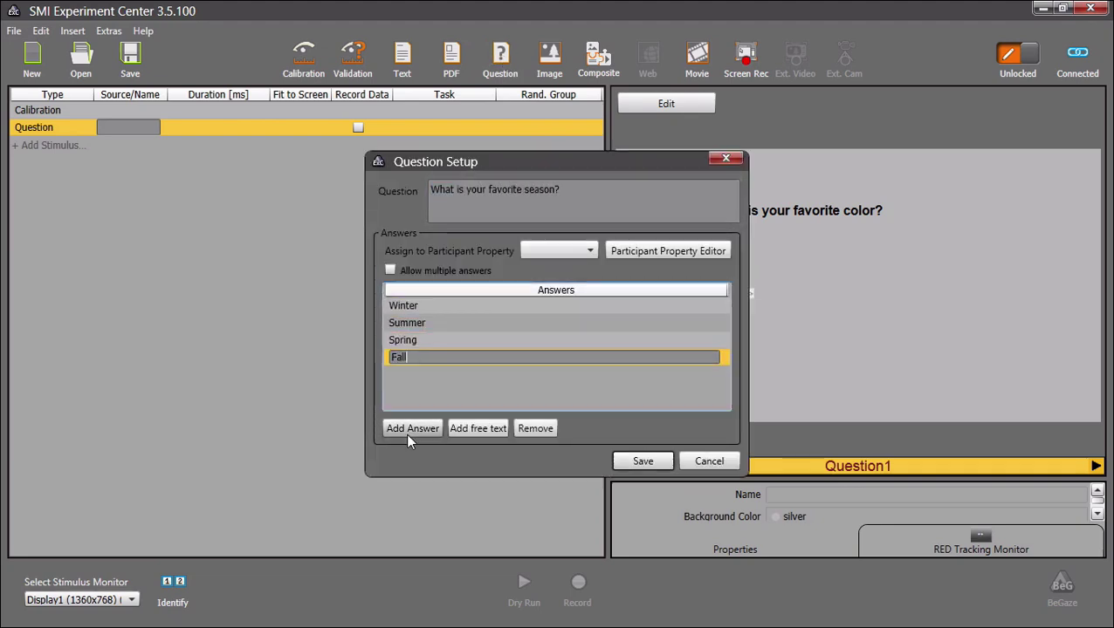
pyautogui.click(643, 462)
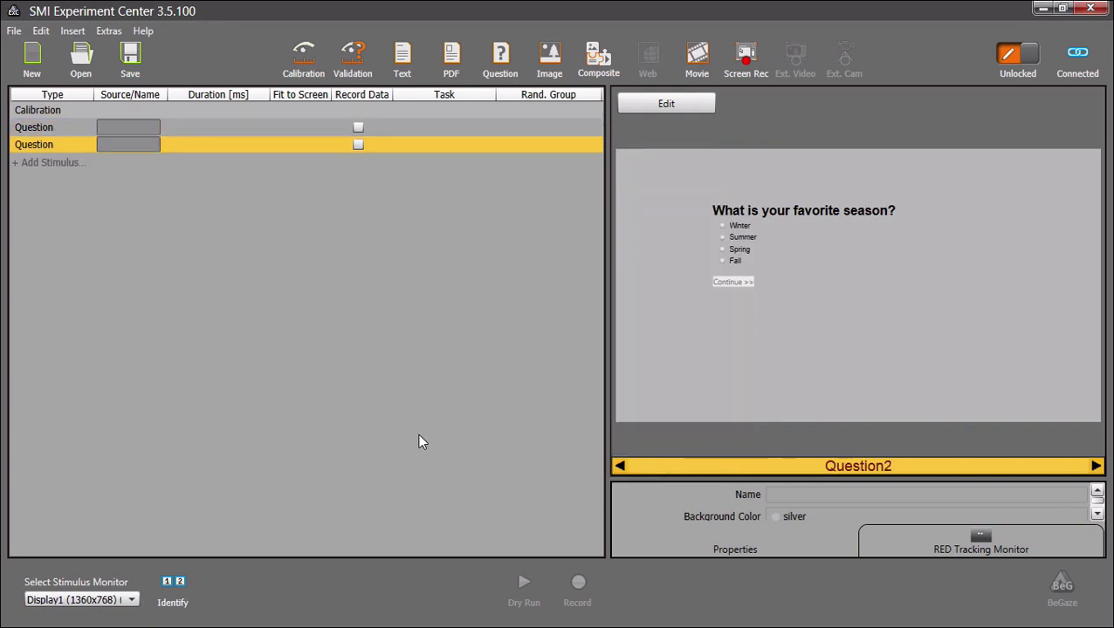
# Step: Create and save an "Age" question with the answers <25, 26-35, 36-45, 46-55 and 56+
pyautogui.write('Age')
pyautogui.click(423, 429)
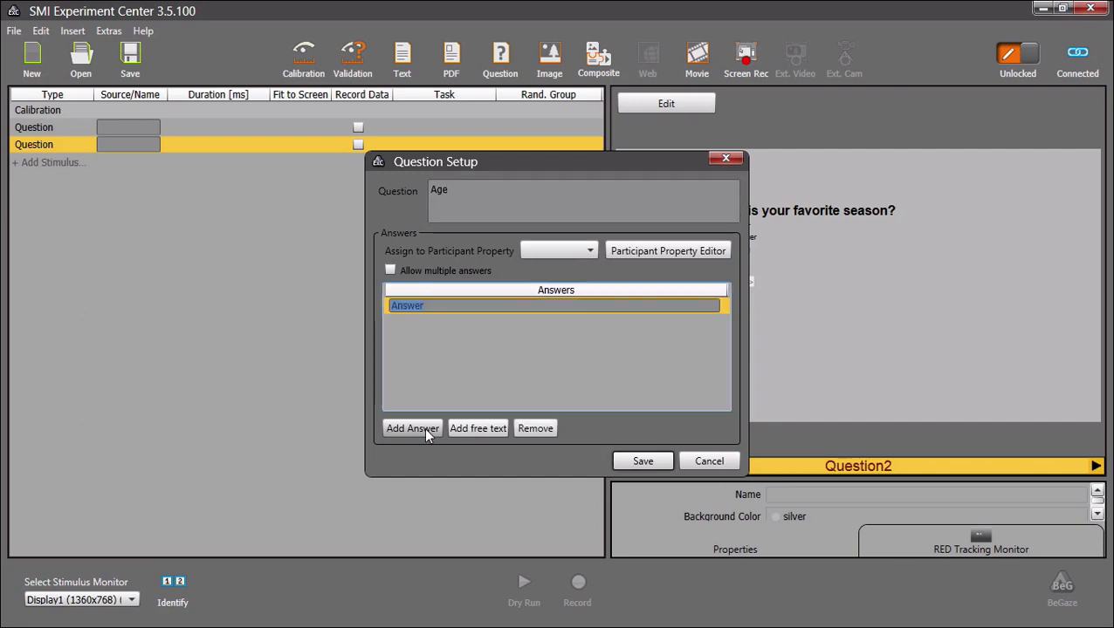
pyautogui.write('<25')
pyautogui.click(423, 428)
pyautogui.write('26-35')
pyautogui.click(419, 427)
pyautogui.write('36-45')
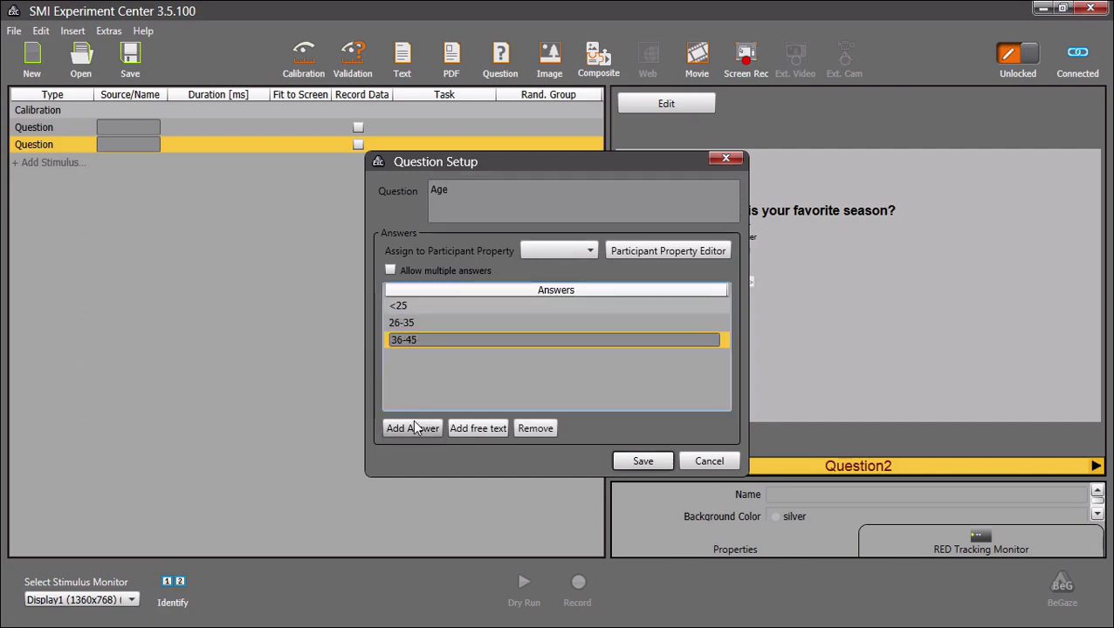
pyautogui.click(414, 426)
pyautogui.write('46-55')
pyautogui.click(415, 426)
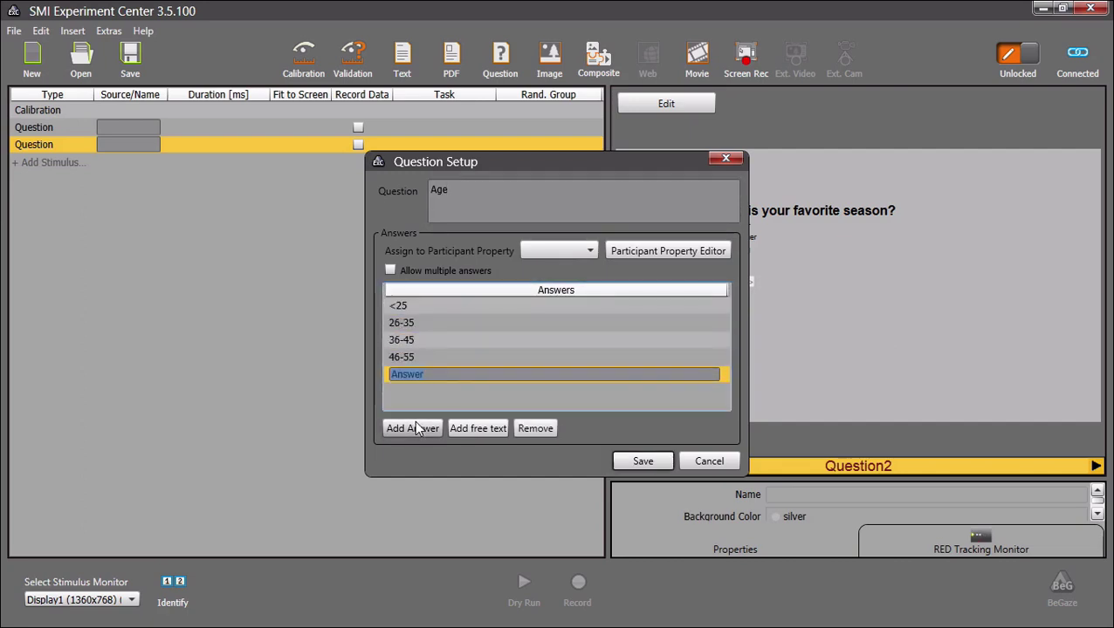
pyautogui.write('56+')
pyautogui.click(628, 462)
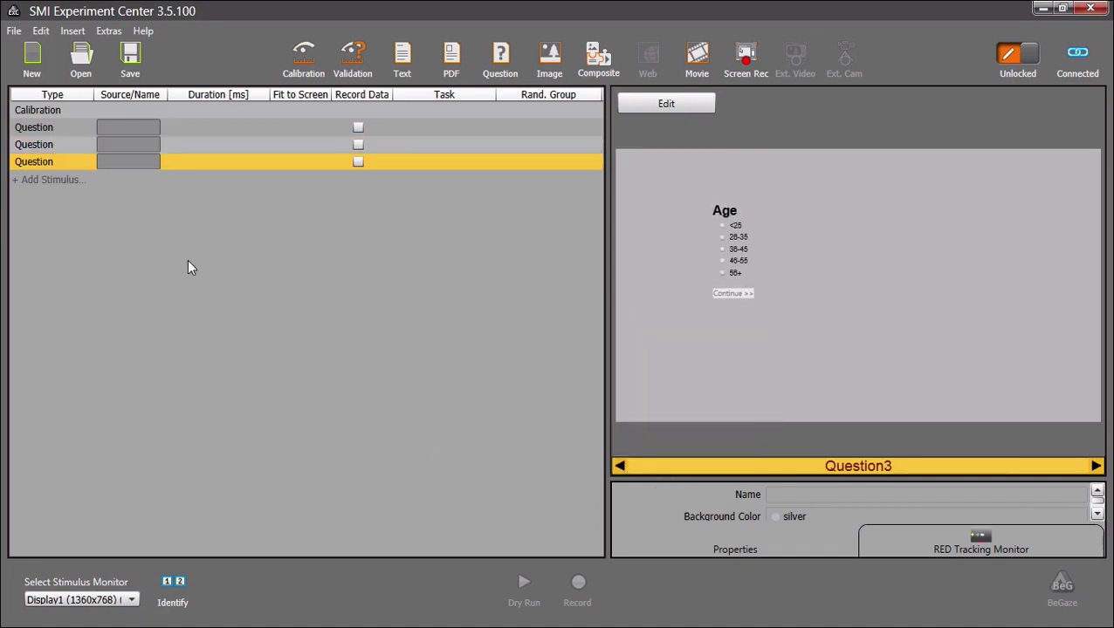
# Step: Preview the favorite color question in full screen and return to the stimulus list
pyautogui.click(43, 145)
pyautogui.click(44, 129)
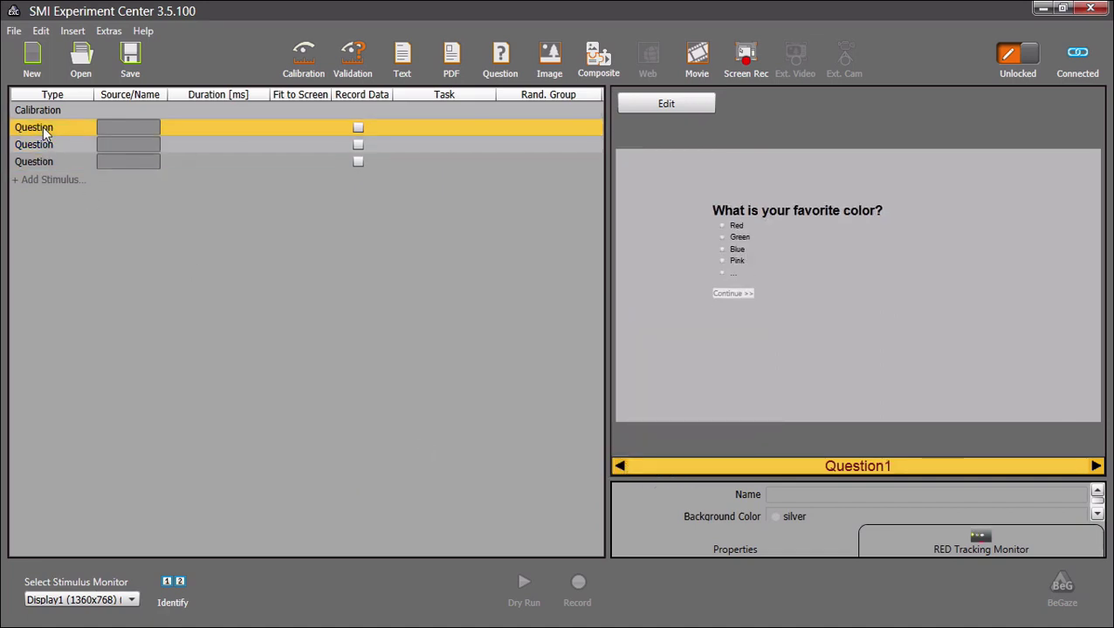
pyautogui.doubleClick(820, 275)
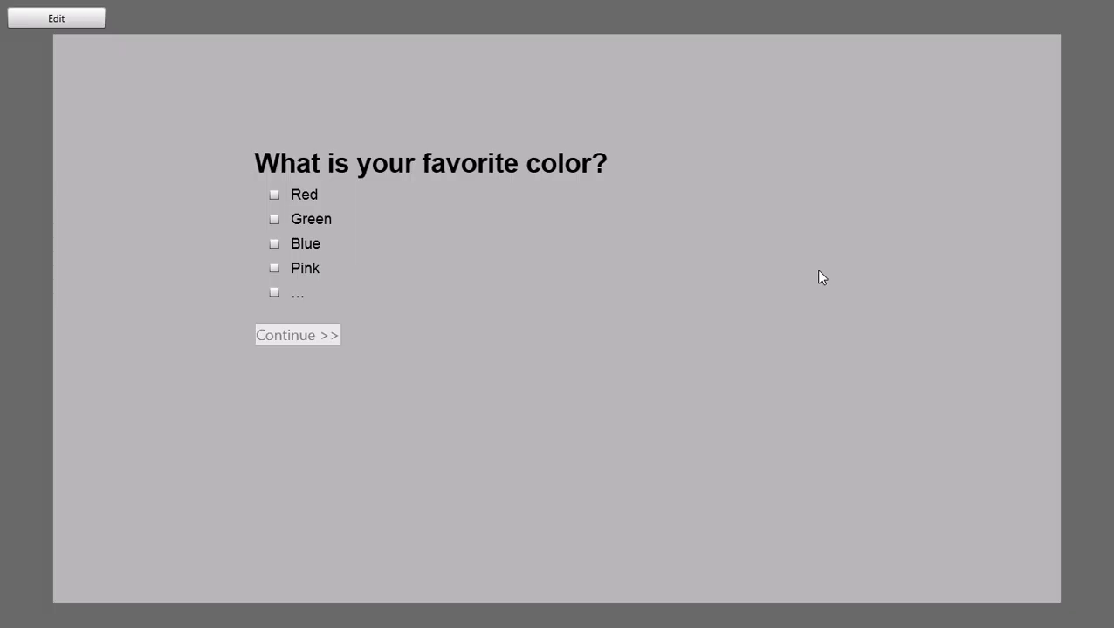
pyautogui.doubleClick(821, 275)
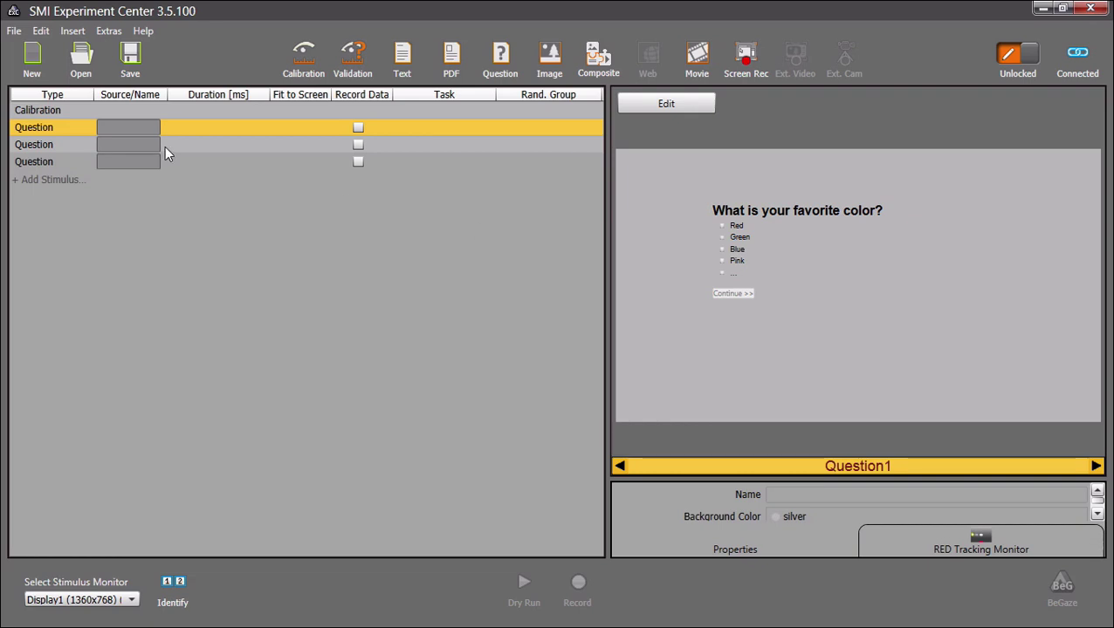
# Step: Name the three questions color, season and age, and reorder them as age, season, color
pyautogui.write('color')
pyautogui.click(129, 142)
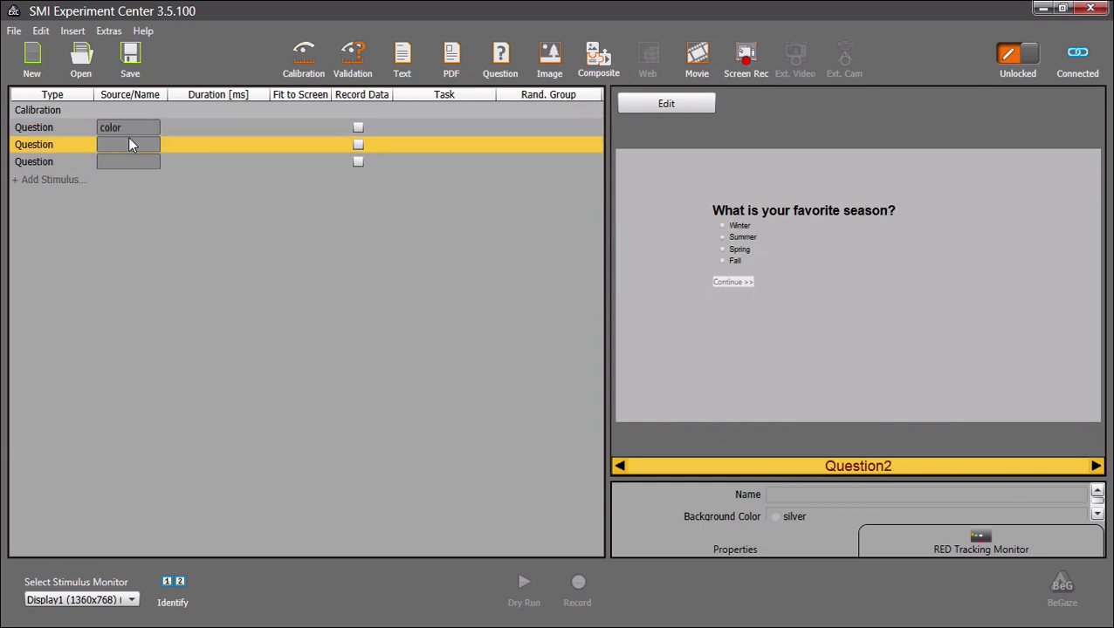
pyautogui.write('season')
pyautogui.click(131, 161)
pyautogui.write('age')
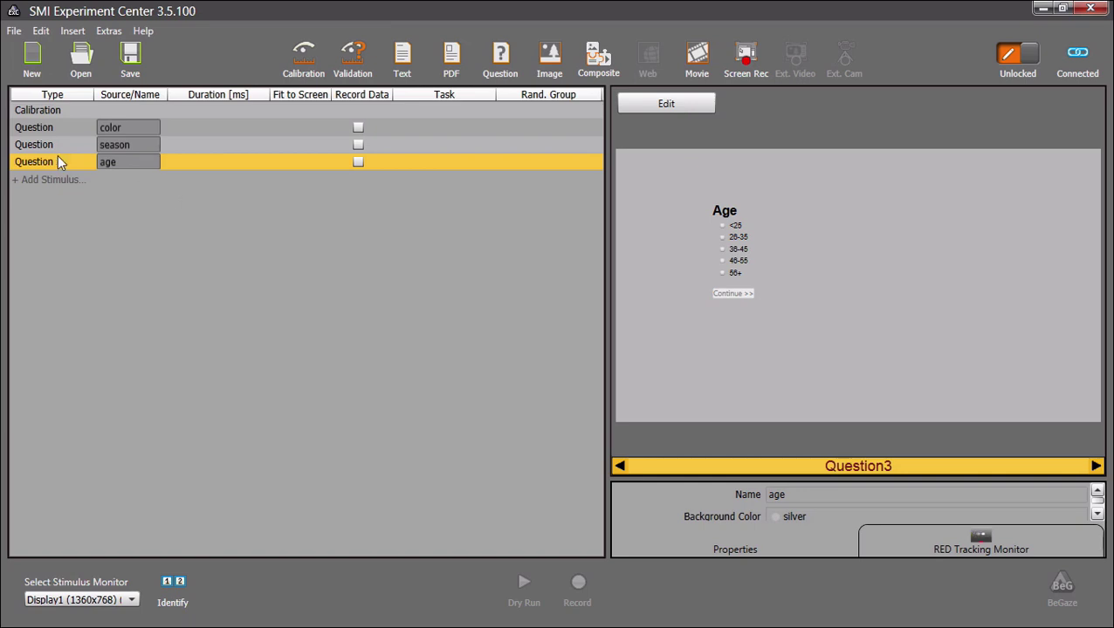
pyautogui.moveTo(38, 161)
pyautogui.mouseDown()
pyautogui.moveTo(38, 135)
pyautogui.moveTo(39, 159)
pyautogui.moveTo(38, 146)
pyautogui.mouseUp()
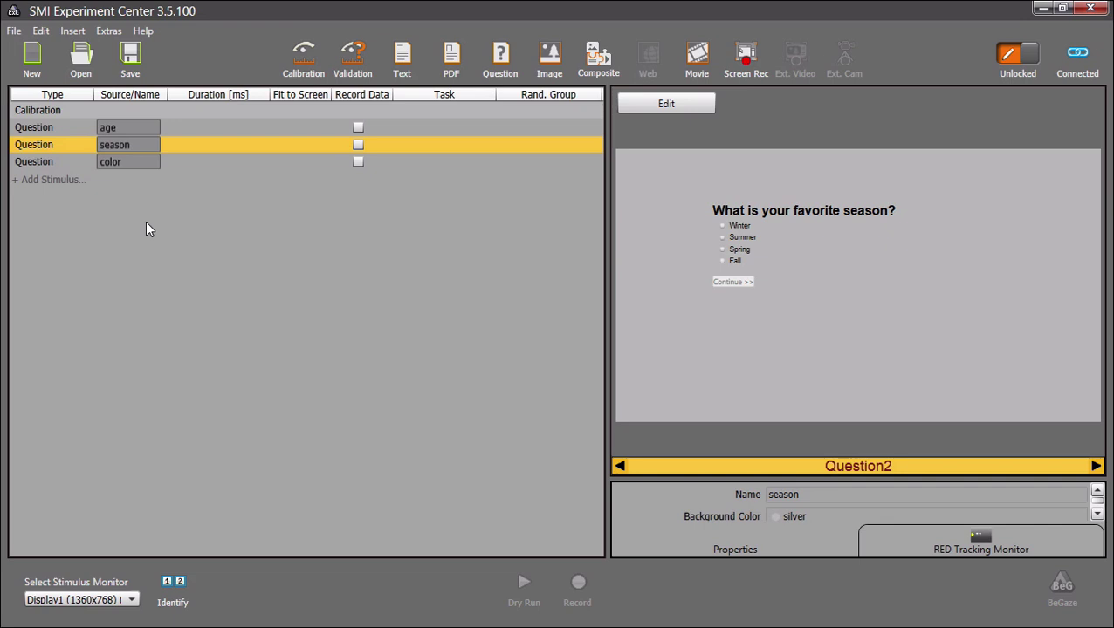
# Step: Create a participant property named Demographics, assign it to the age question and save the question
pyautogui.doubleClick(50, 127)
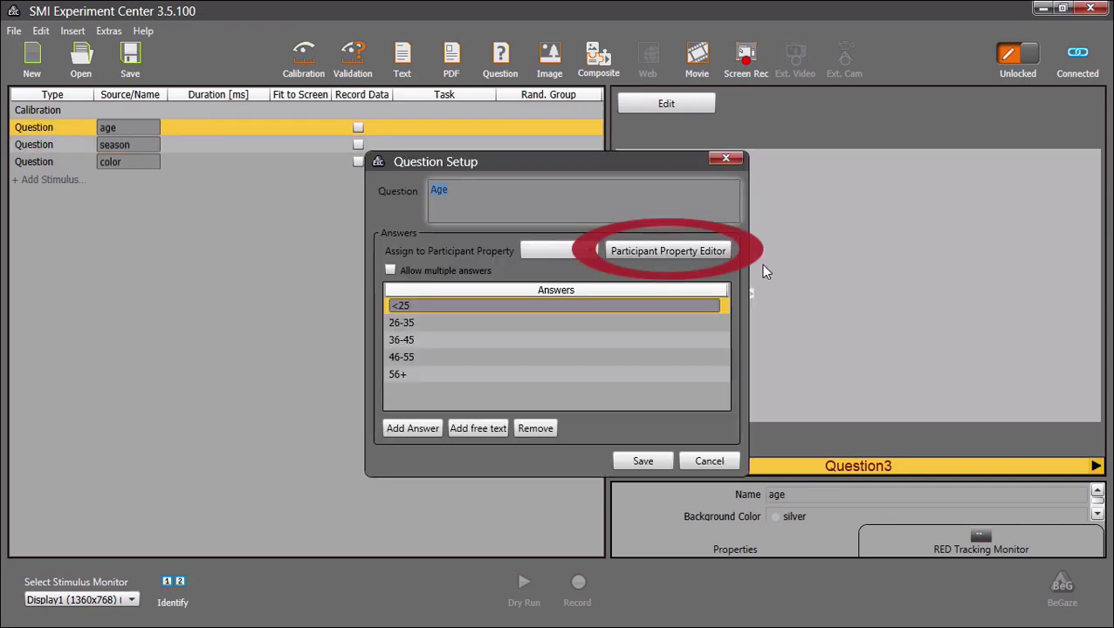
pyautogui.click(651, 250)
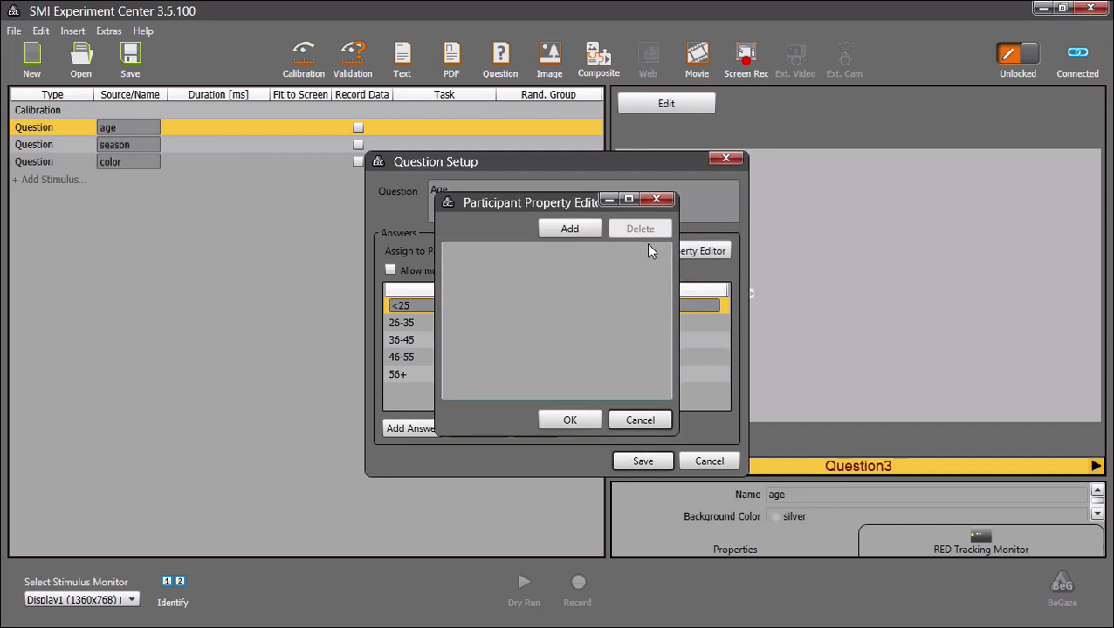
pyautogui.click(565, 228)
pyautogui.write('Demographics')
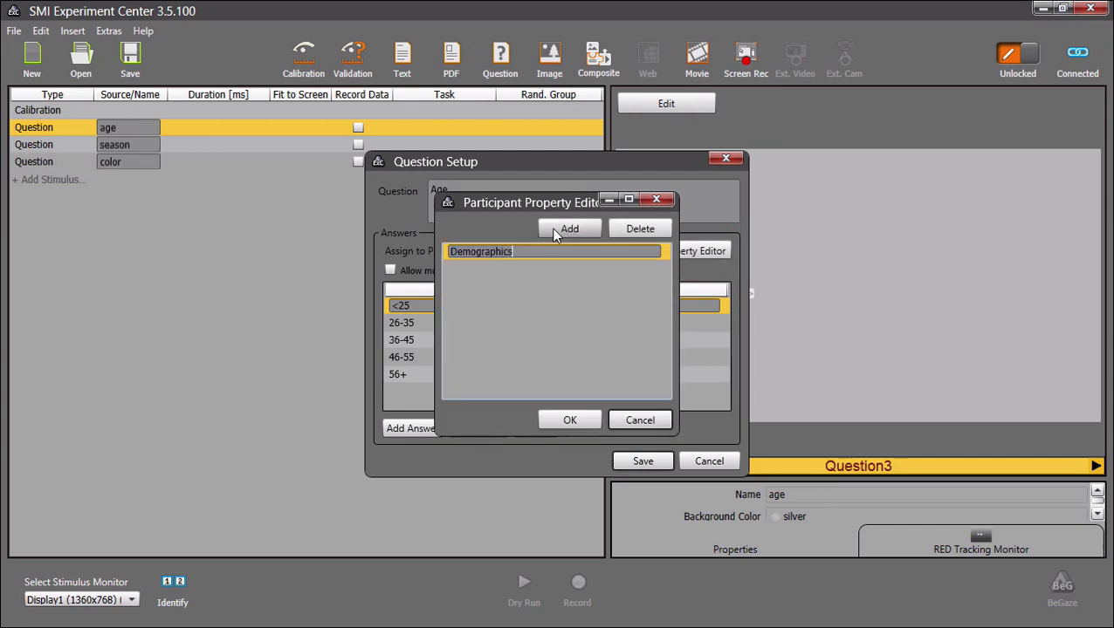
pyautogui.click(571, 420)
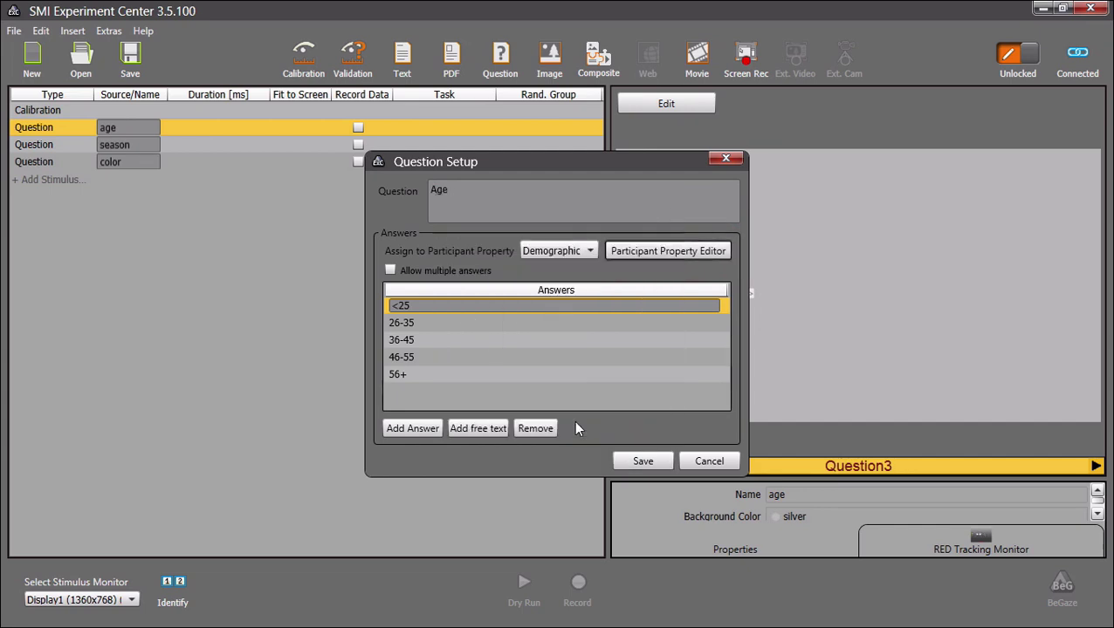
pyautogui.click(642, 460)
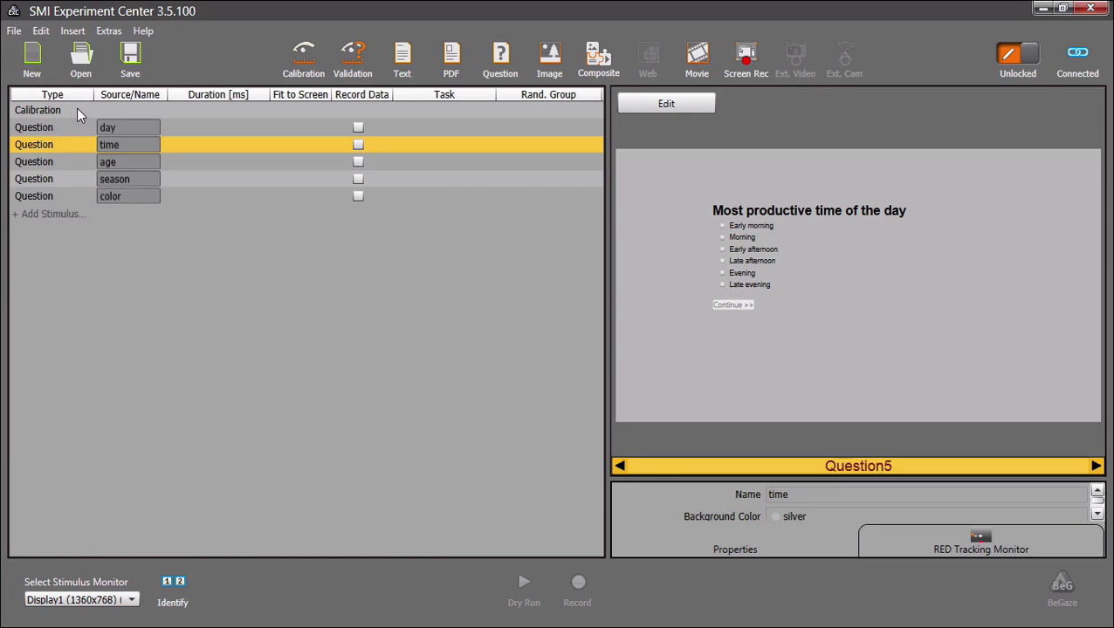
# Step: Assign the day, time, age, season and color questions to a randomization group named randOrder
pyautogui.click(548, 127)
pyautogui.write('rand')
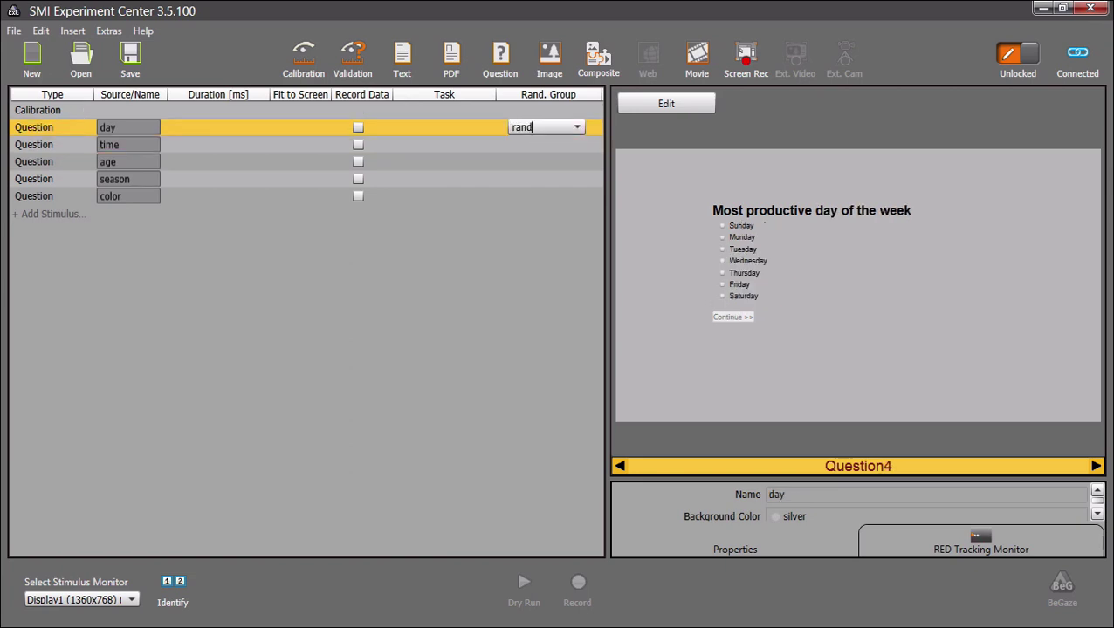
pyautogui.write('Order')
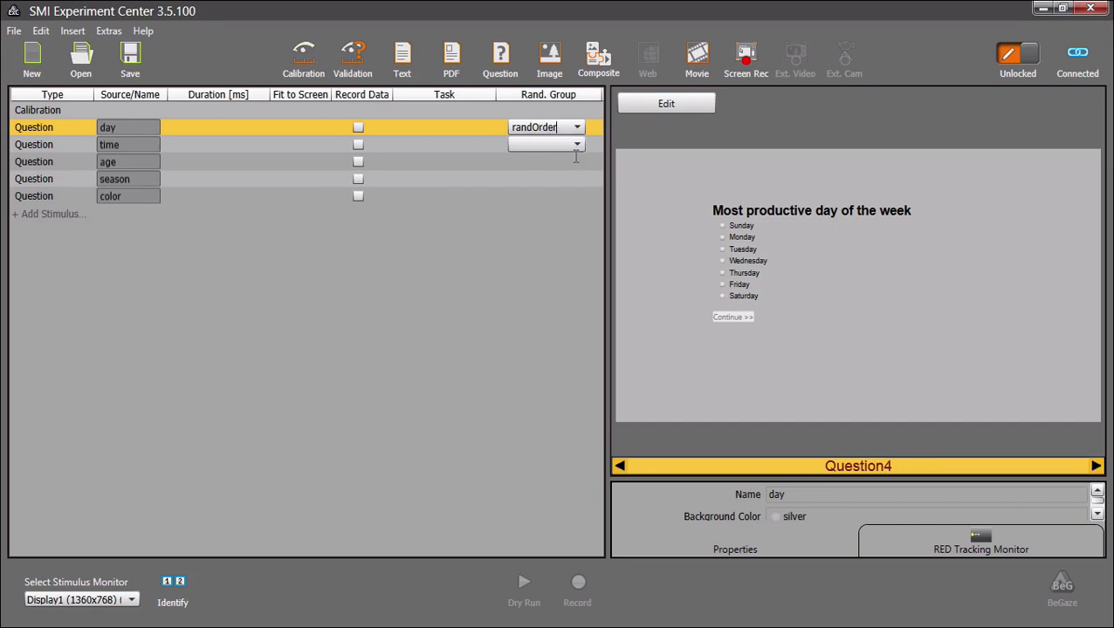
pyautogui.click(576, 145)
pyautogui.click(535, 185)
pyautogui.click(577, 162)
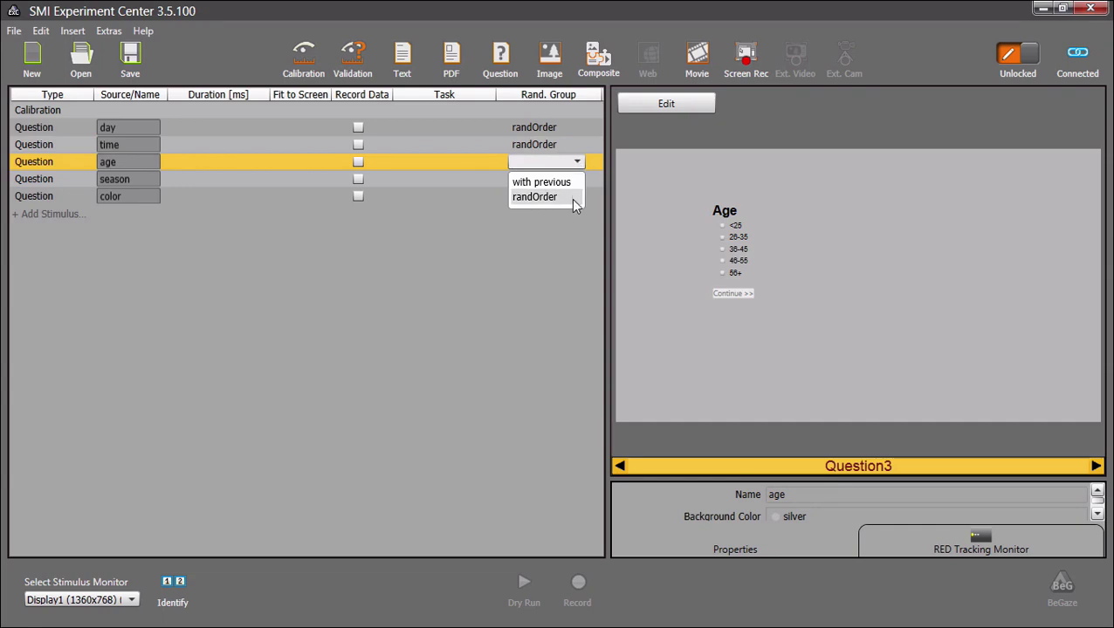
pyautogui.click(571, 198)
pyautogui.click(577, 178)
pyautogui.click(574, 218)
pyautogui.click(577, 195)
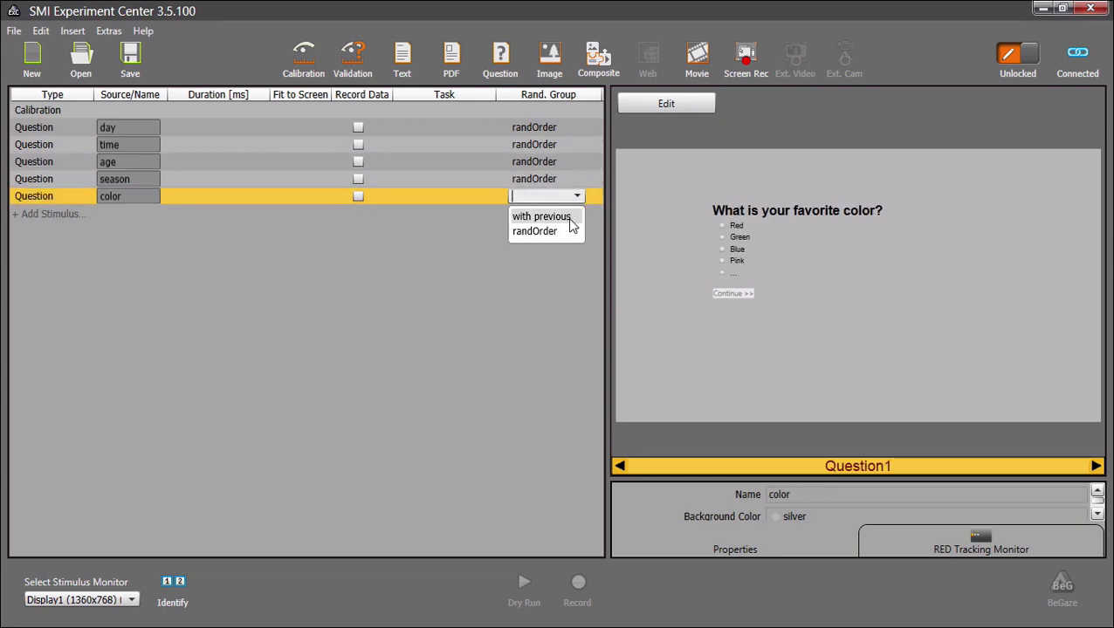
pyautogui.click(561, 233)
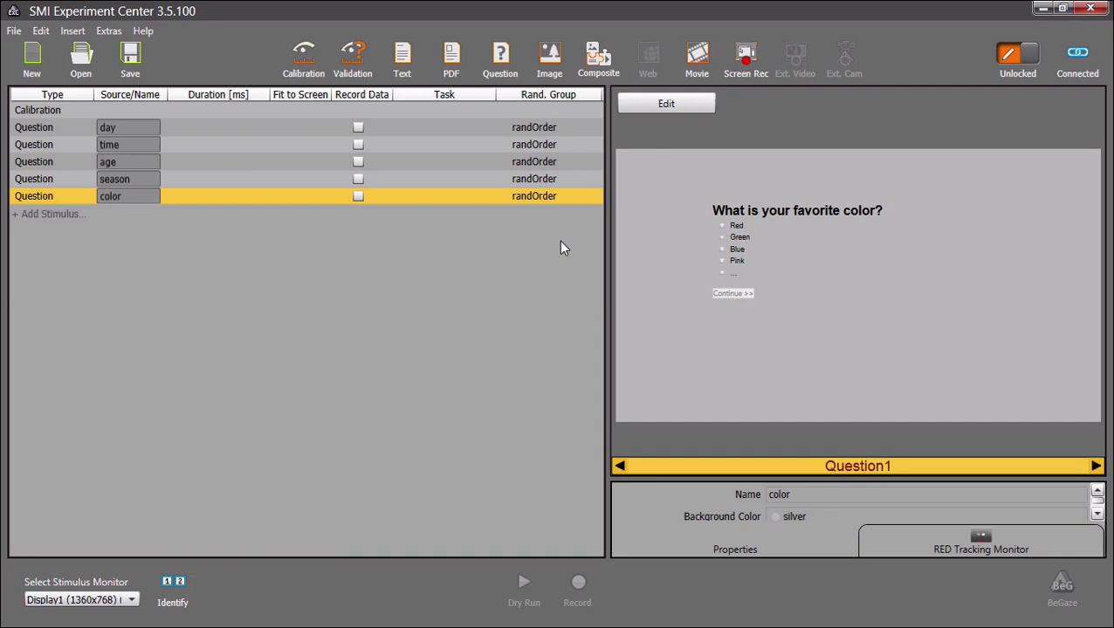
# Step: Review the day and time questions and set the time question's randomization group to "with previous"
pyautogui.click(295, 125)
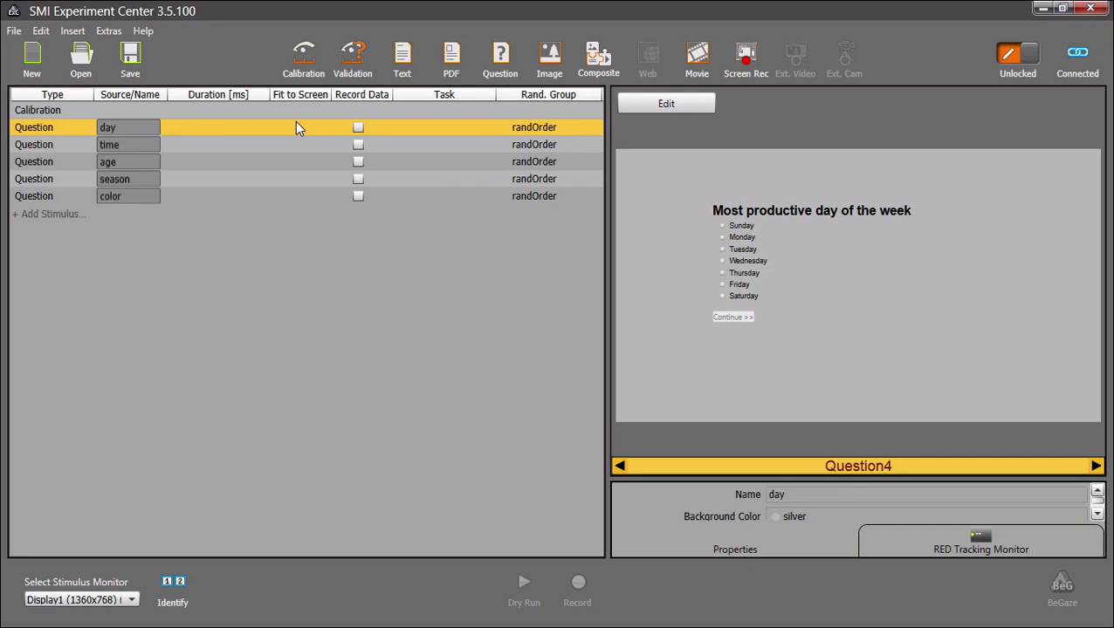
pyautogui.click(291, 149)
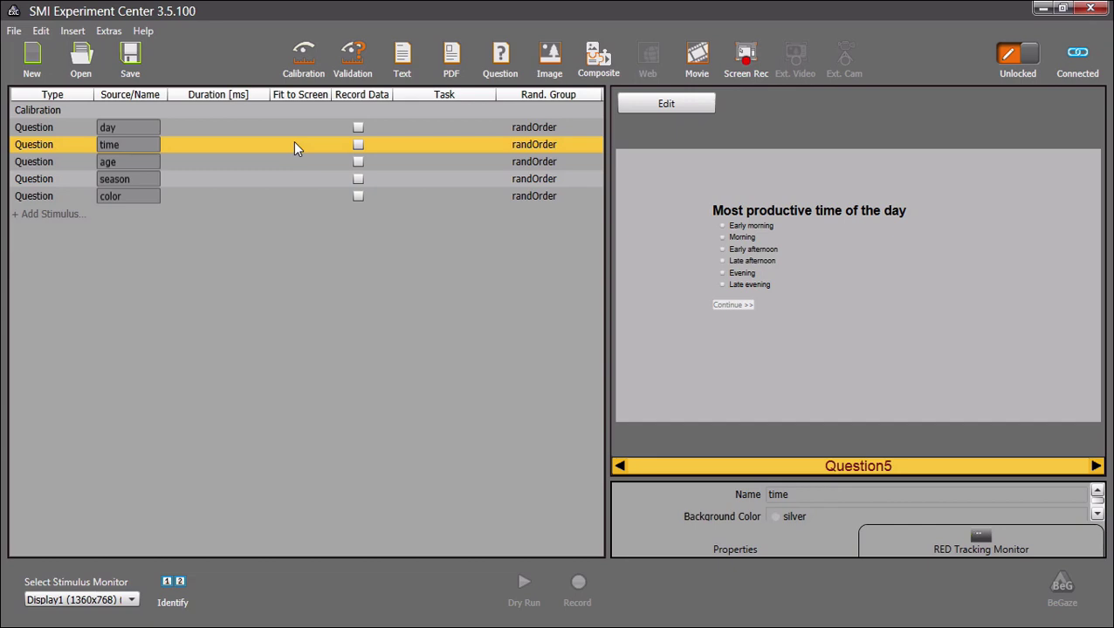
pyautogui.click(535, 144)
pyautogui.click(577, 144)
pyautogui.click(559, 165)
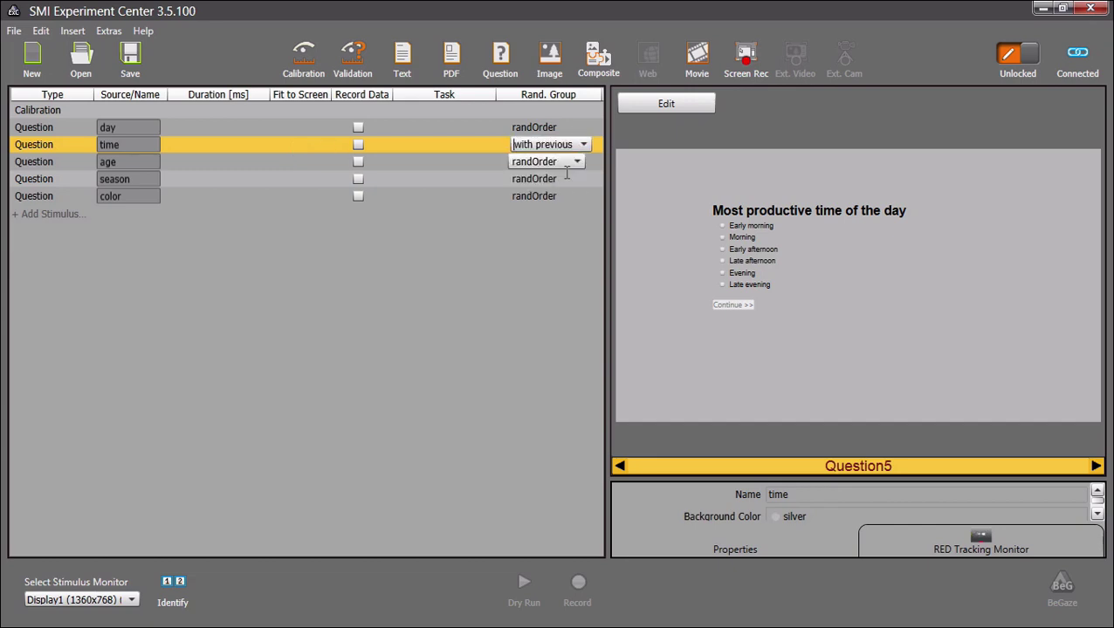
pyautogui.click(492, 273)
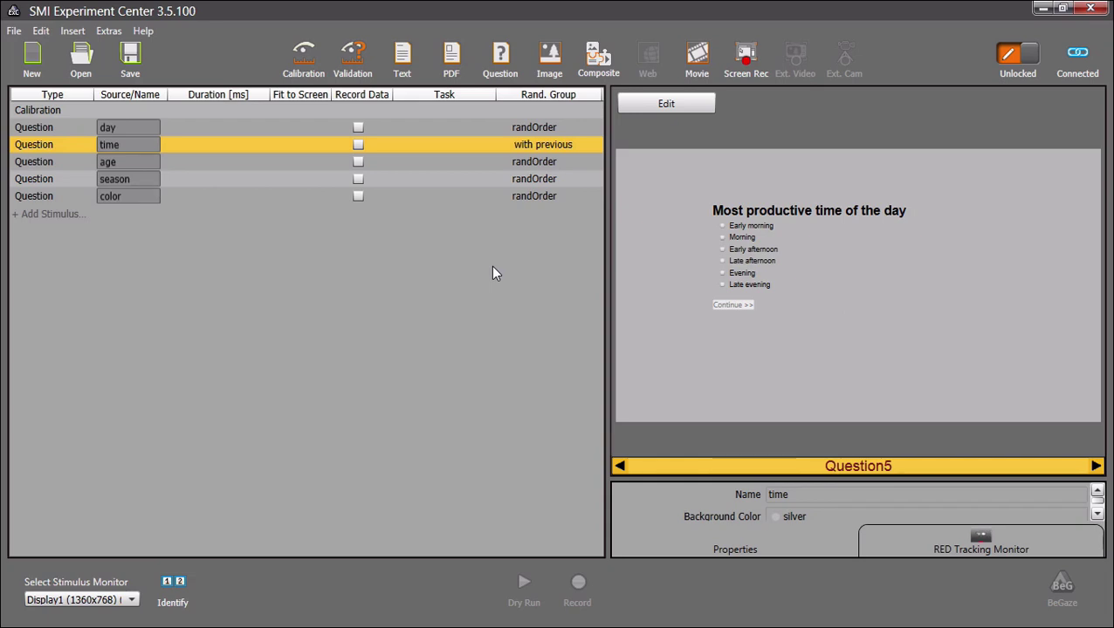
# Step: Enable data recording for the day and time questions and set the time question's background color to beige
pyautogui.click(358, 127)
pyautogui.click(813, 516)
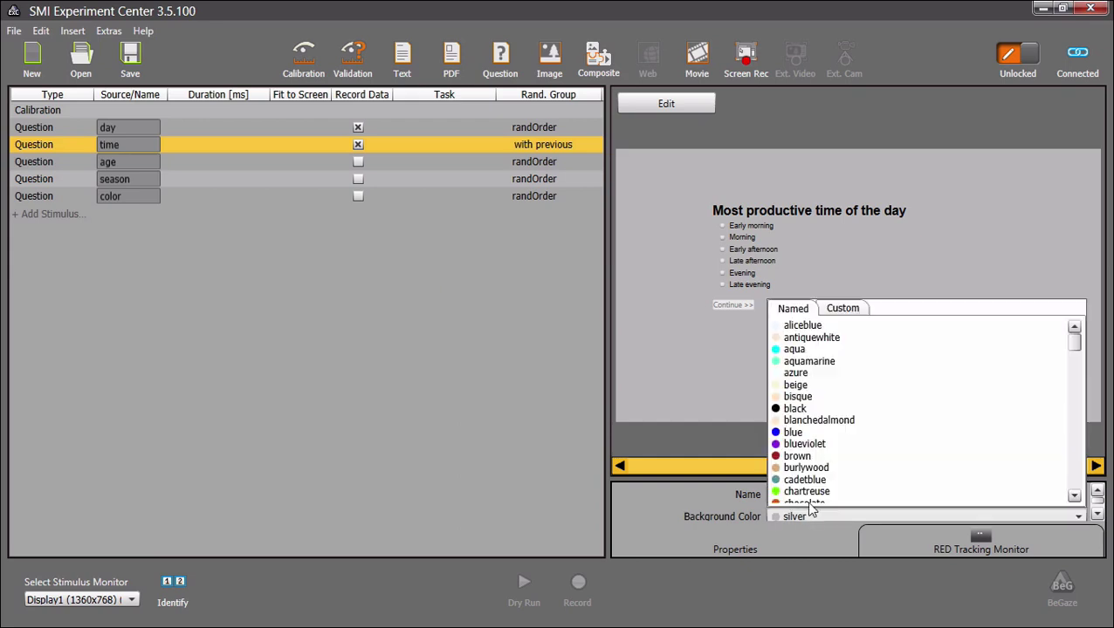
pyautogui.click(680, 408)
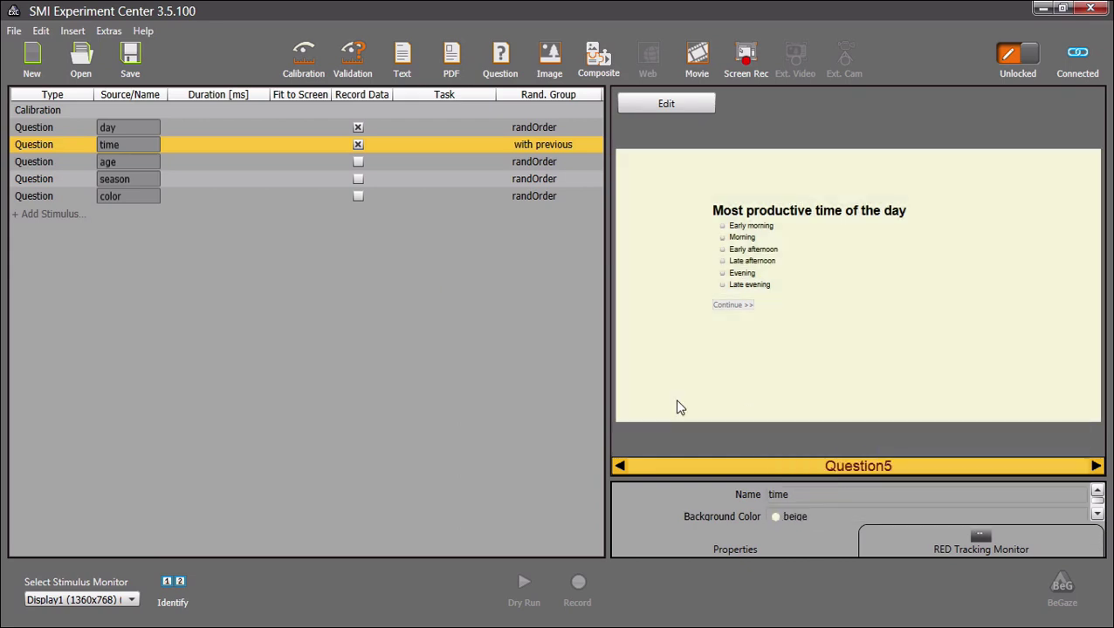
pyautogui.scroll(-5, 1097, 517)
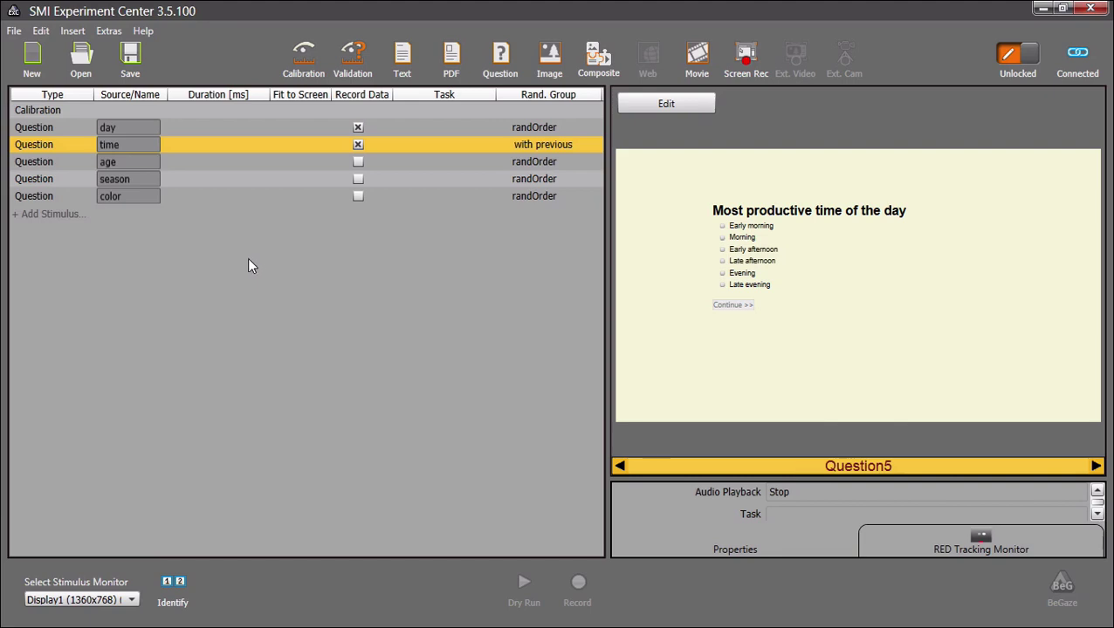
# Step: Save the experiment under the name first_experiment
pyautogui.click(134, 60)
pyautogui.write('first_experiment')
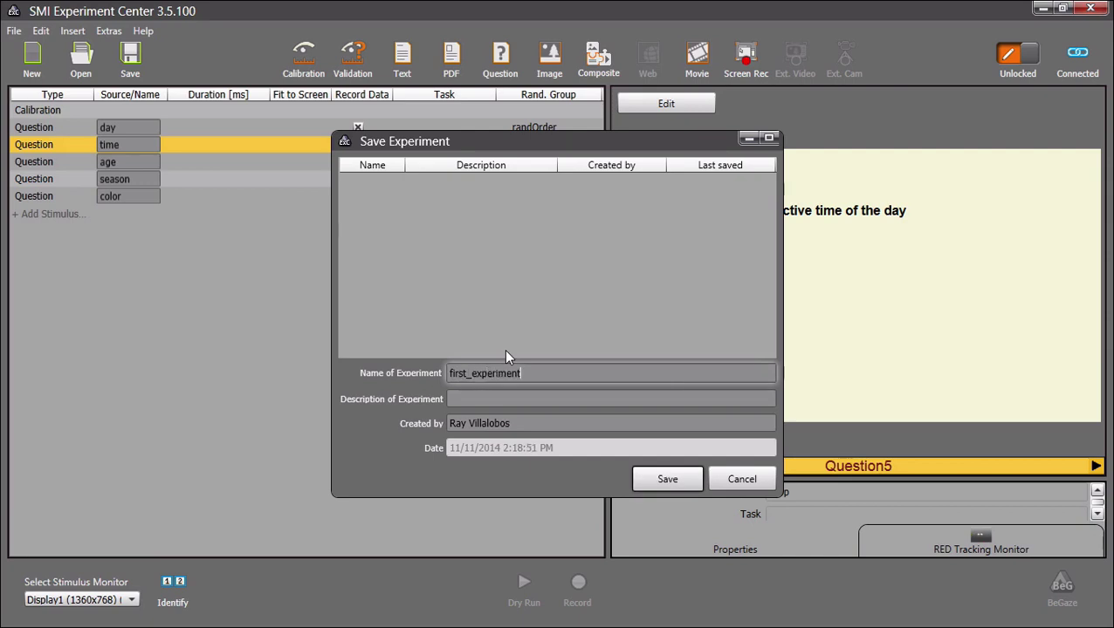
pyautogui.click(663, 479)
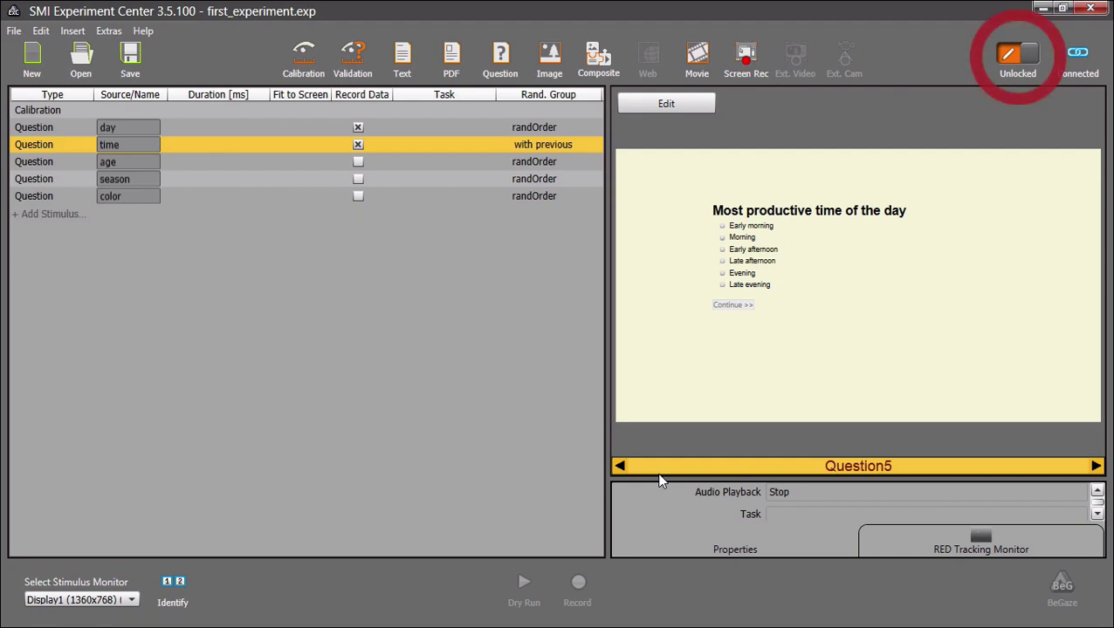
# Step: Lock the experiment and start a recording with participant code P01
pyautogui.click(1037, 61)
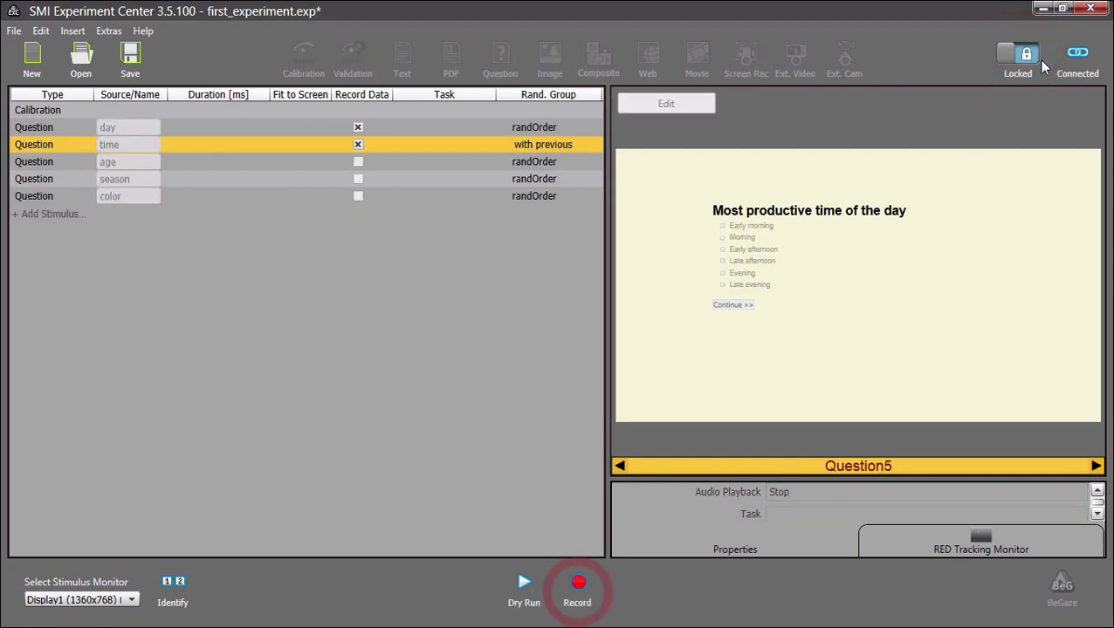
pyautogui.click(579, 586)
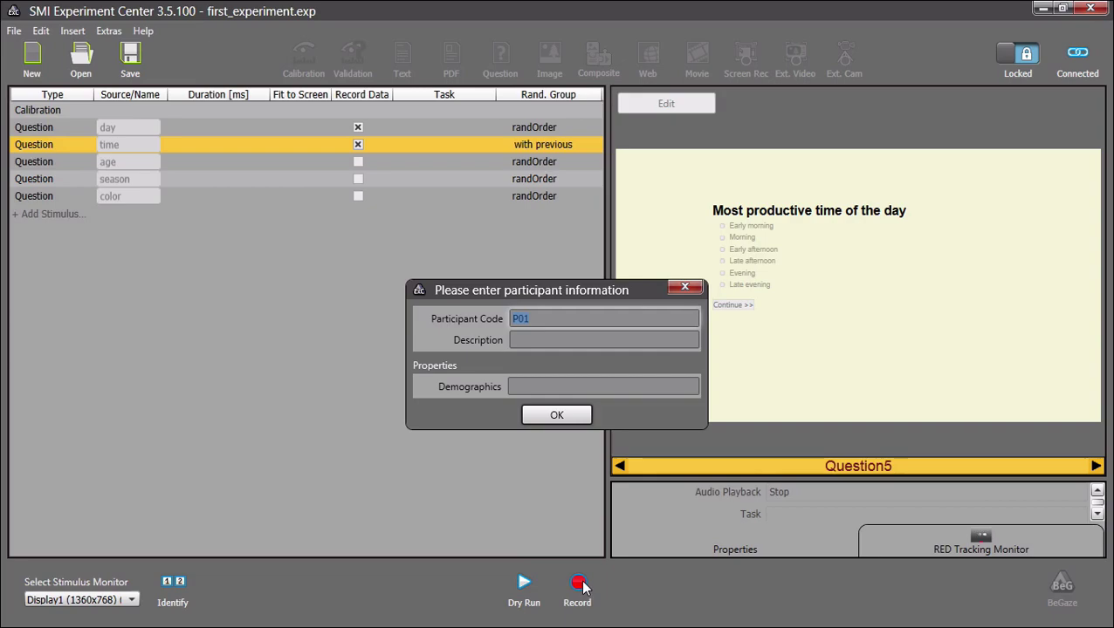
pyautogui.click(537, 418)
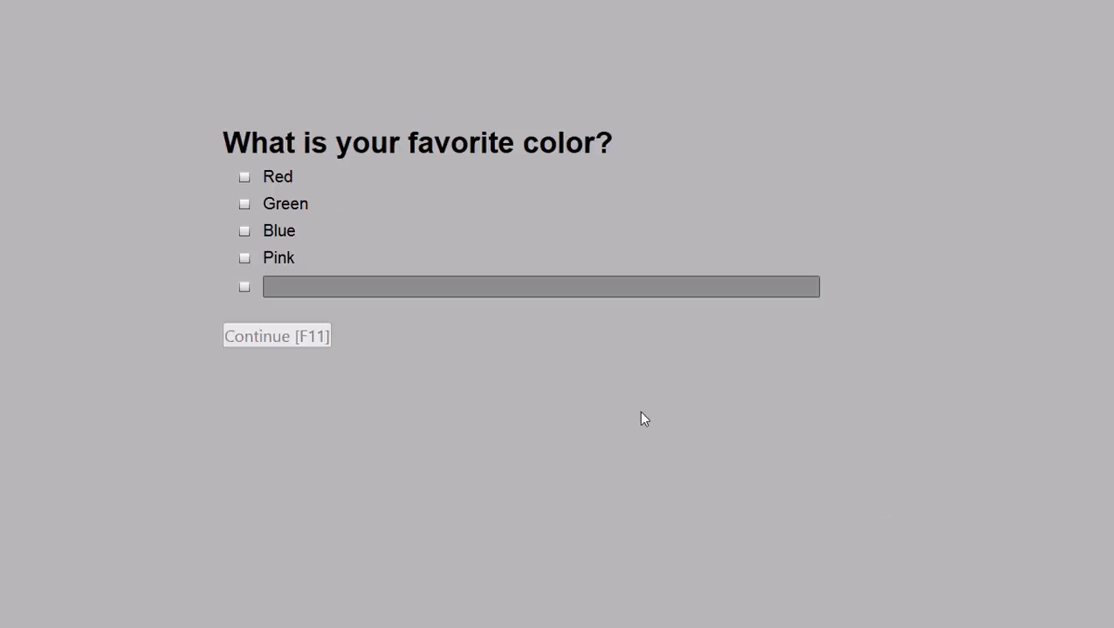
# Step: Answer the color question with Red and Blue, the age question with 36-45 and the productive day question with Monday
pyautogui.click(243, 178)
pyautogui.click(269, 333)
pyautogui.click(244, 230)
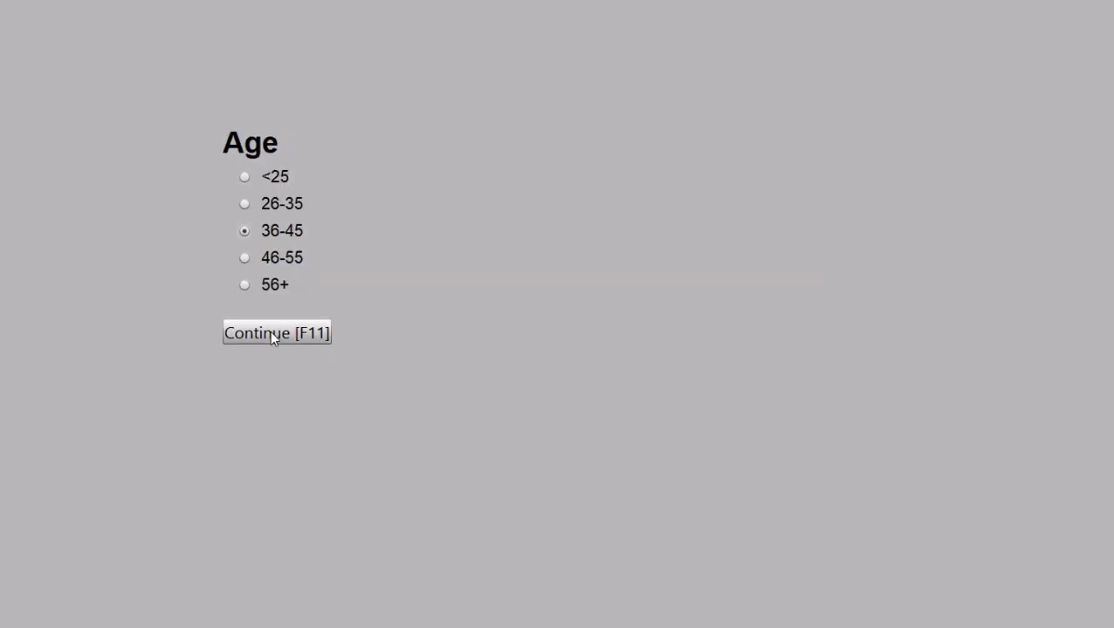
pyautogui.click(270, 335)
pyautogui.click(271, 340)
pyautogui.click(282, 376)
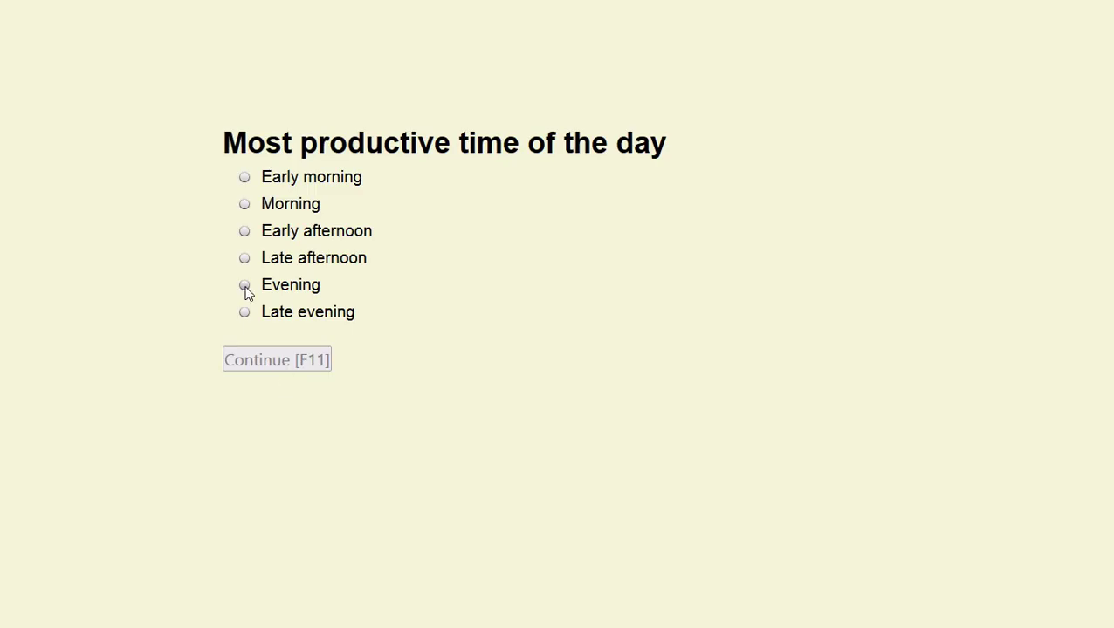
# Step: Answer the productive time question with Evening and the season question with Fall, and finish the questionnaire
pyautogui.click(244, 286)
pyautogui.click(278, 359)
pyautogui.click(244, 256)
pyautogui.click(283, 304)
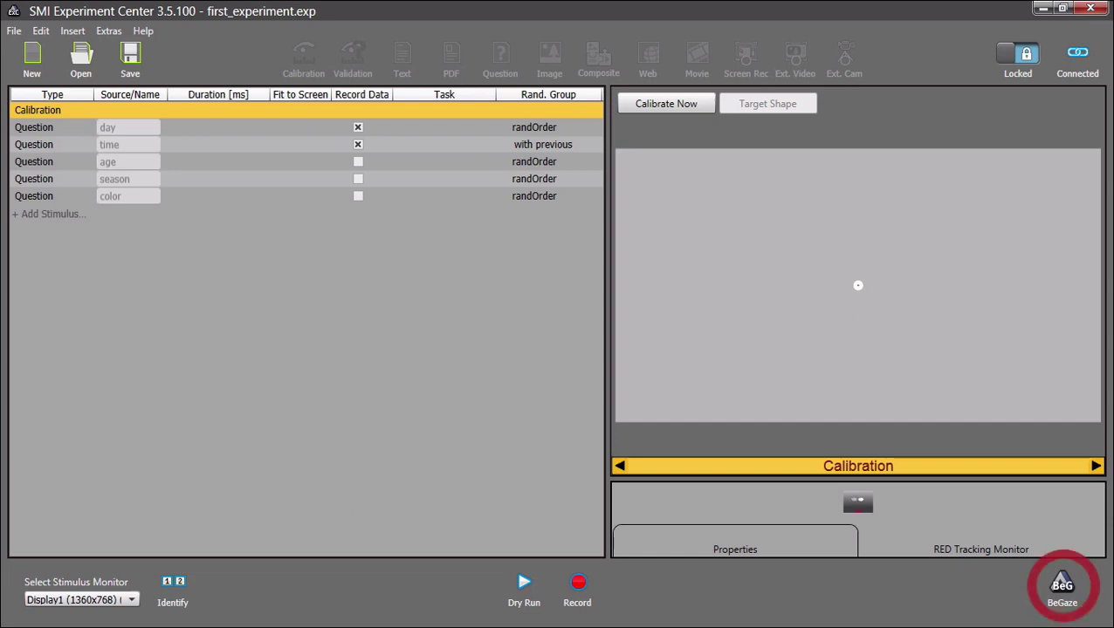
# Step: Switch to BeGaze, open the Questionnaire Statistics for the experiment and widen the Question column to show the full text
pyautogui.click(1061, 587)
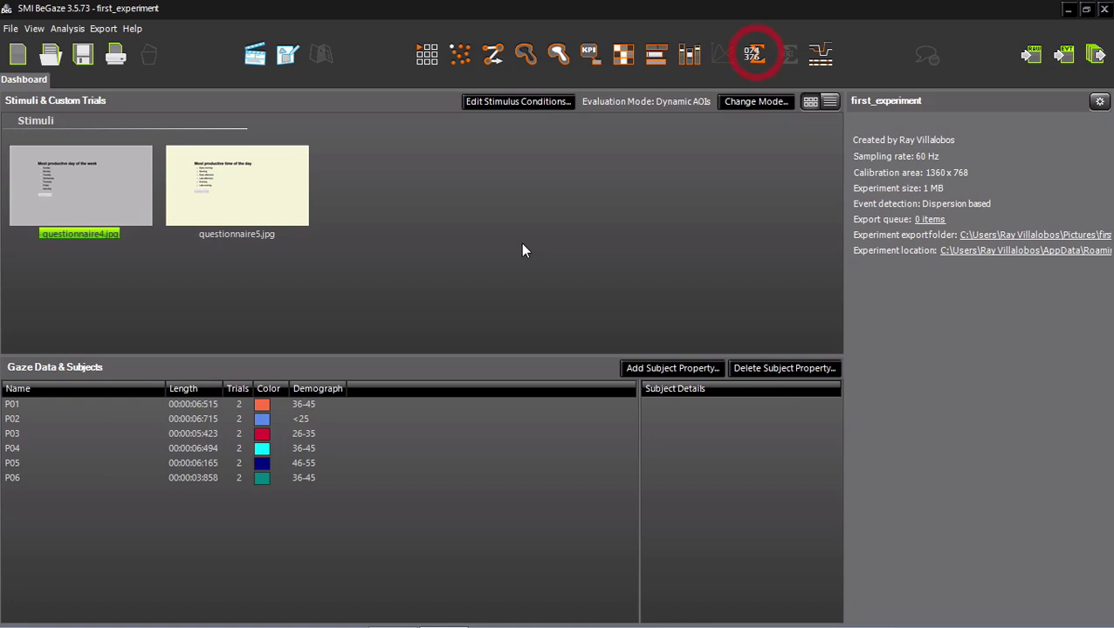
pyautogui.click(752, 54)
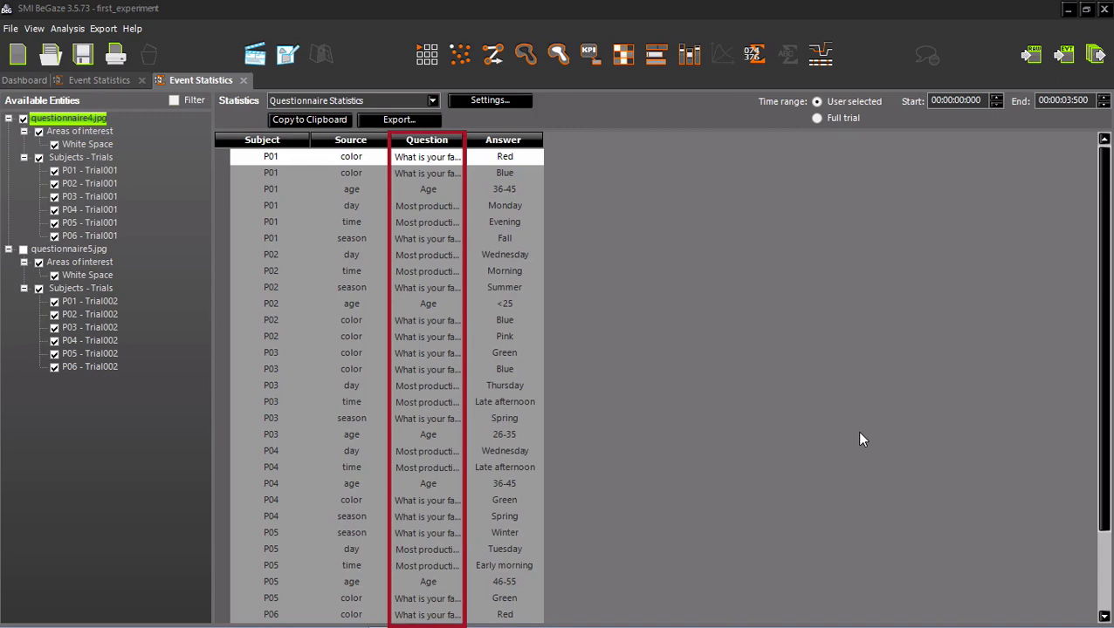
pyautogui.moveTo(471, 155); pyautogui.dragTo(555, 149)
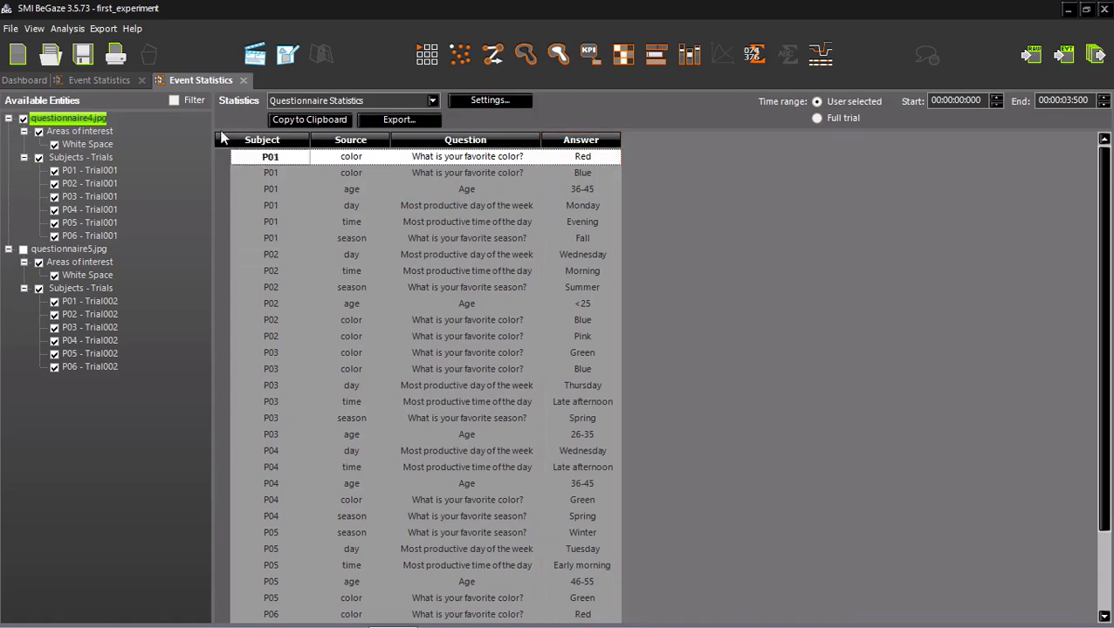
# Step: Turn on entity filtering, try excluding subjects P02, P01 and P03 from the statistics, and include all subjects again
pyautogui.click(190, 101)
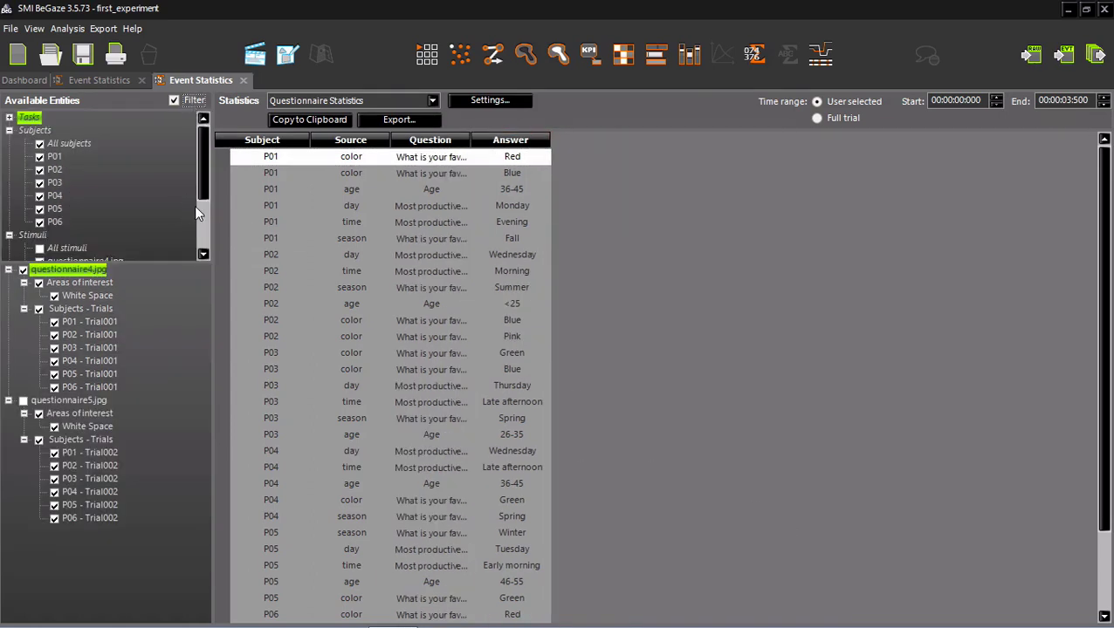
pyautogui.click(40, 169)
pyautogui.click(39, 156)
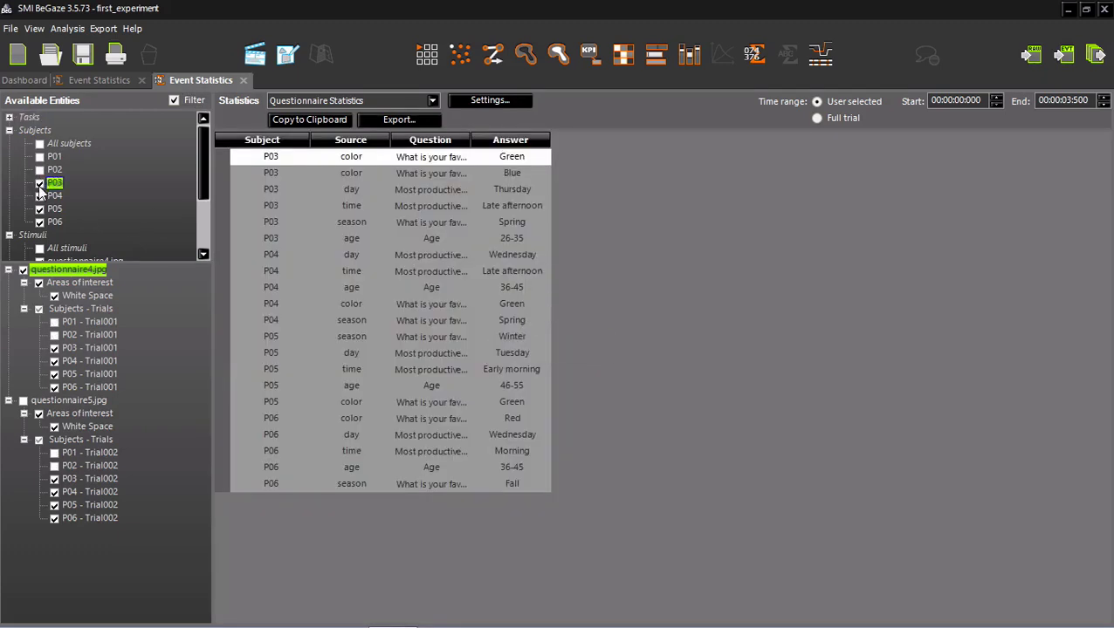
pyautogui.click(39, 182)
pyautogui.click(39, 143)
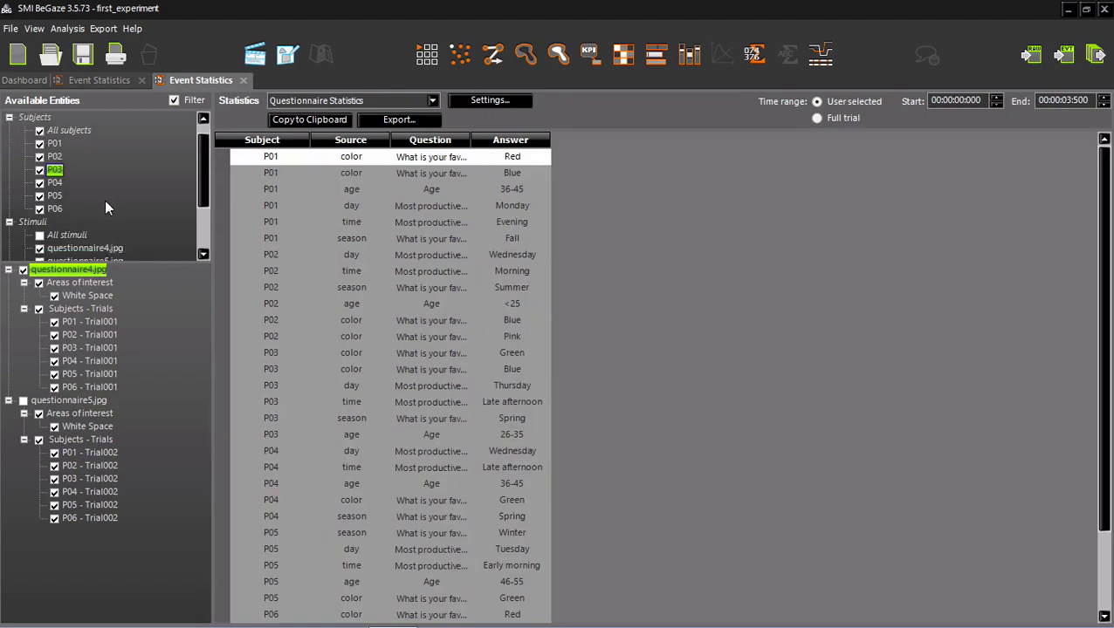
# Step: Filter the statistics by the Demographics subject property to the 26-35 and <25 age groups
pyautogui.scroll(-3, 105, 204)
pyautogui.doubleClick(39, 236)
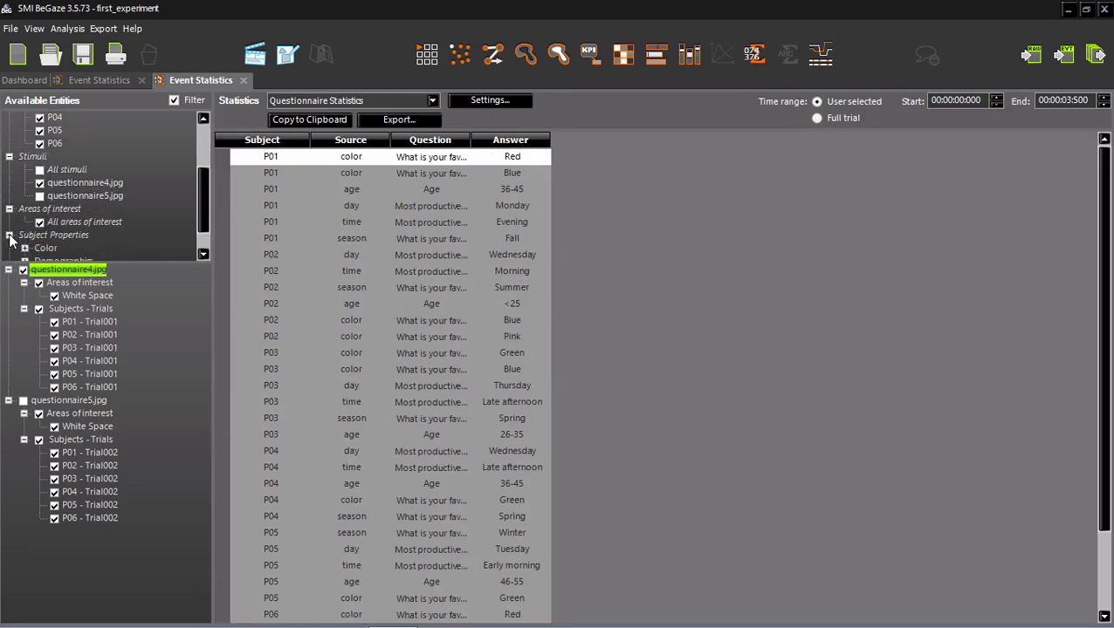
pyautogui.scroll(-1, 52, 228)
pyautogui.doubleClick(63, 238)
pyautogui.scroll(-2, 59, 220)
pyautogui.click(55, 222)
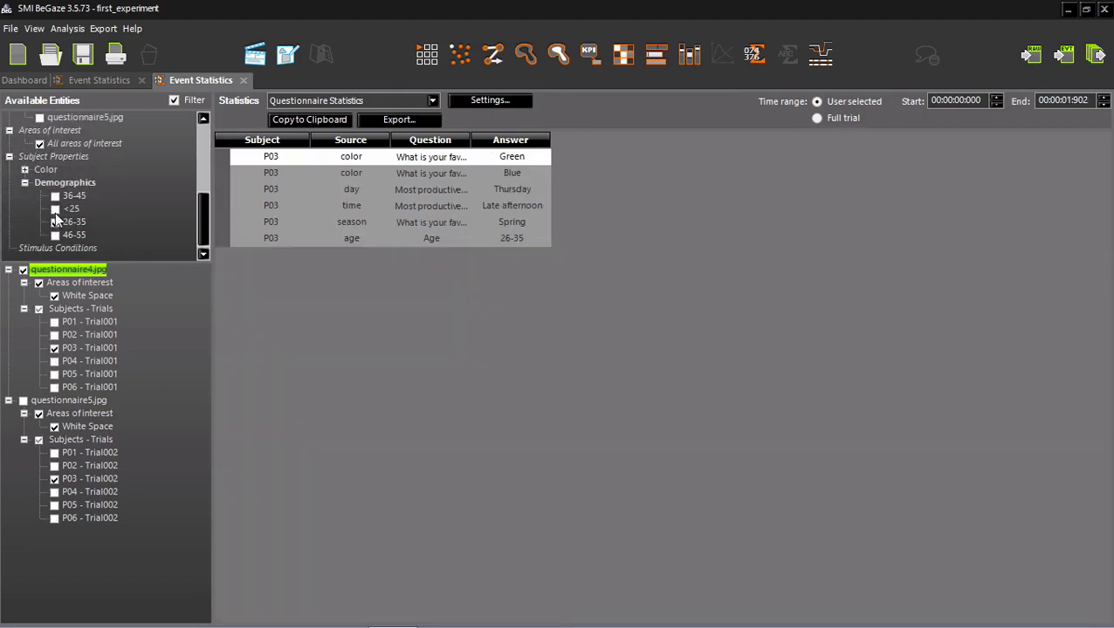
pyautogui.click(55, 210)
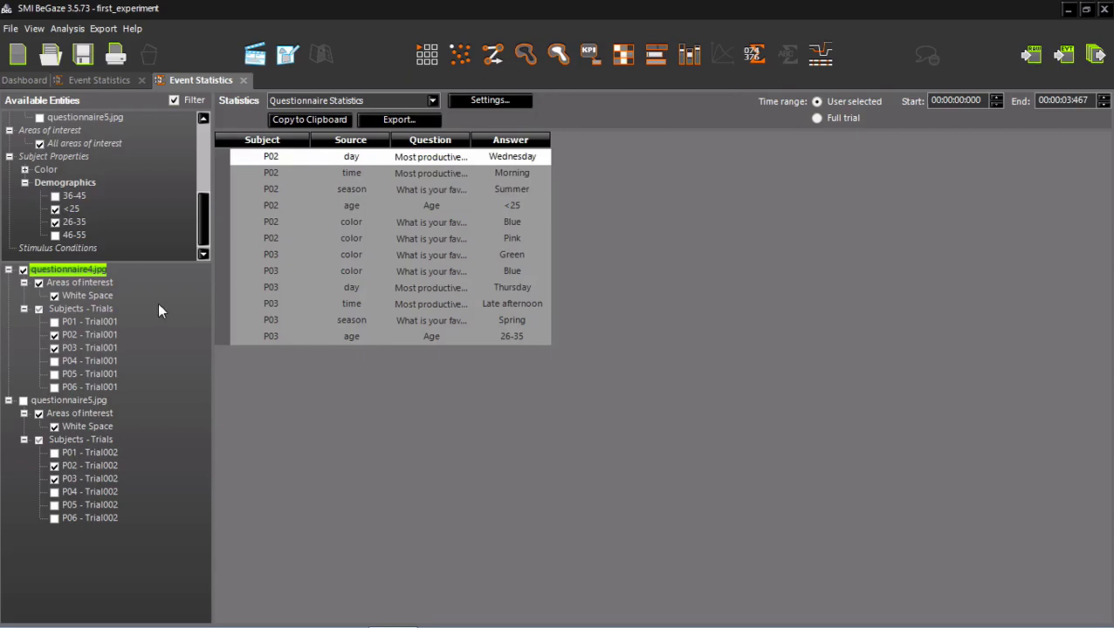
# Step: Export the filtered questionnaire statistics to the Desktop as the text file results.txt
pyautogui.click(397, 120)
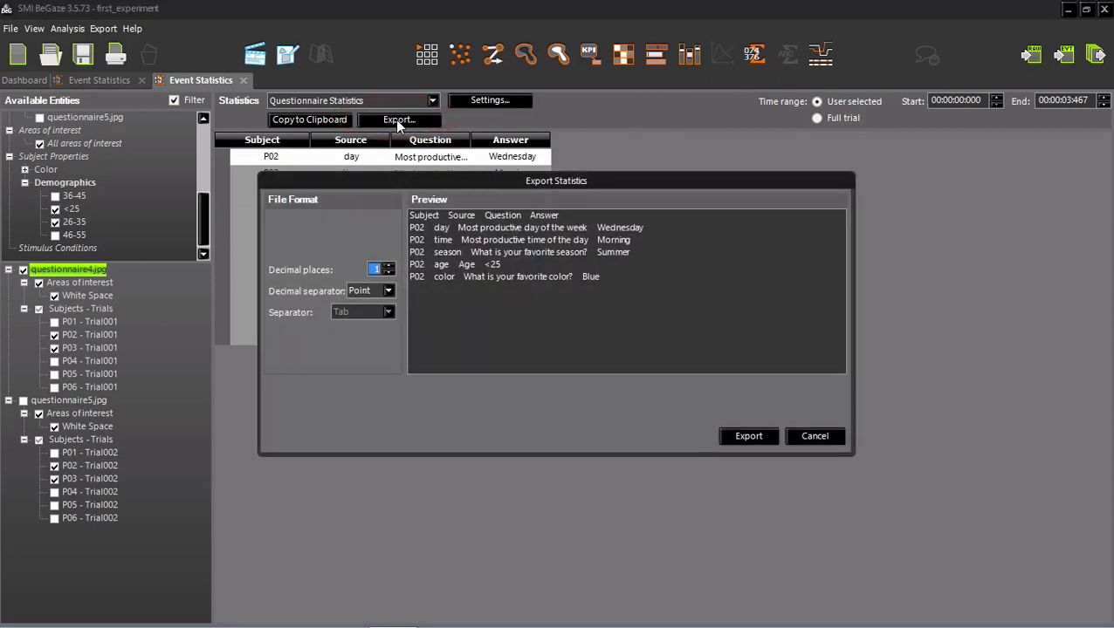
pyautogui.click(738, 436)
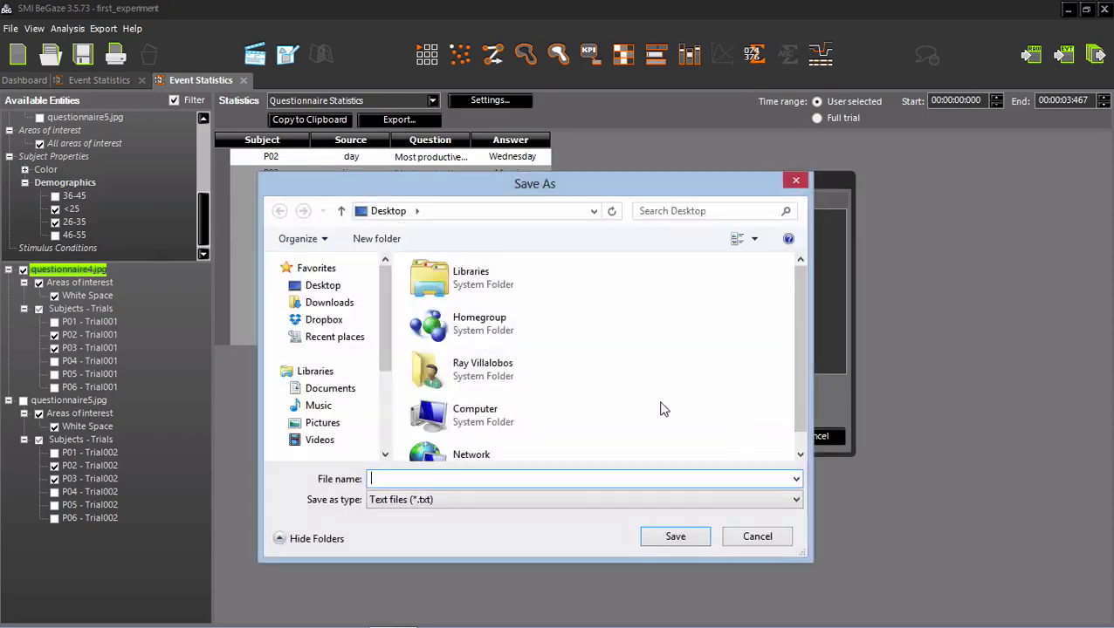
pyautogui.write('results.txt')
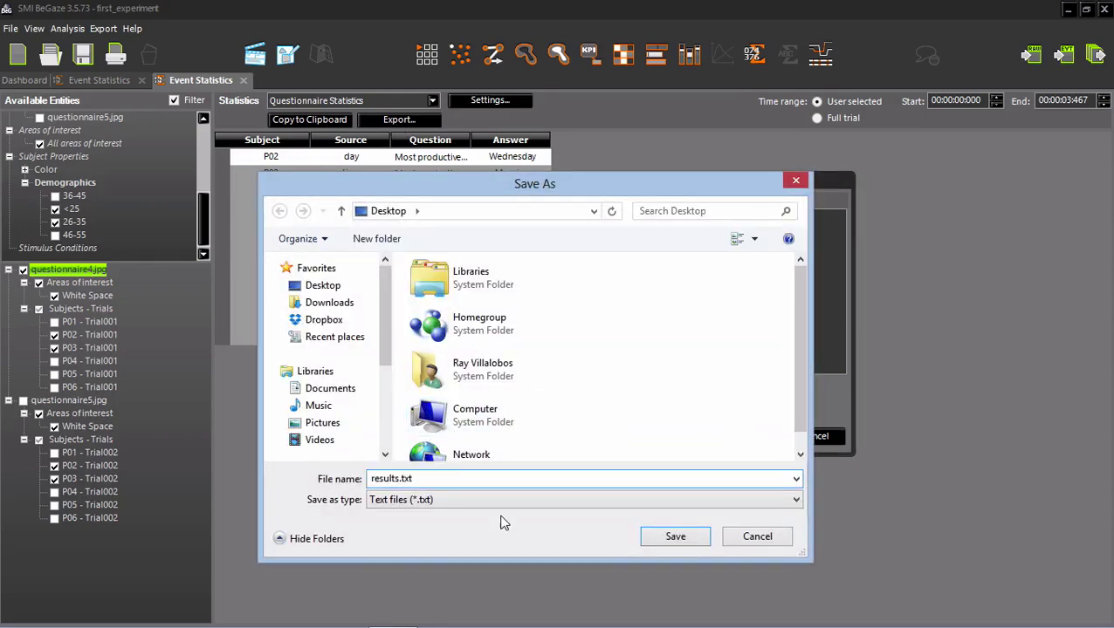
pyautogui.click(675, 537)
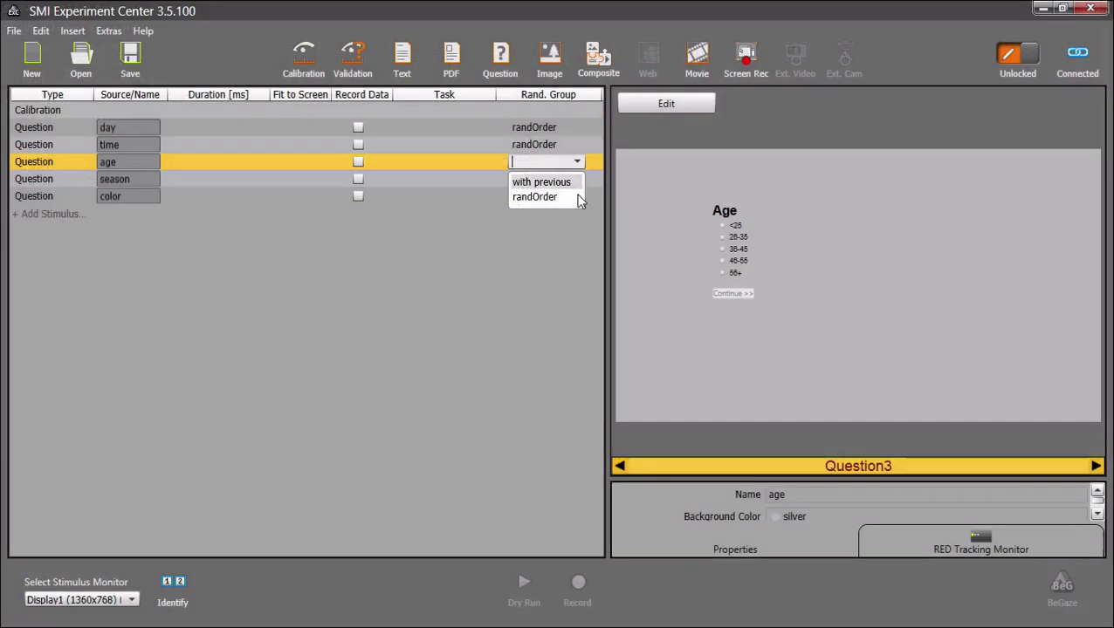
pyautogui.click(567, 197)
pyautogui.click(580, 180)
pyautogui.click(574, 218)
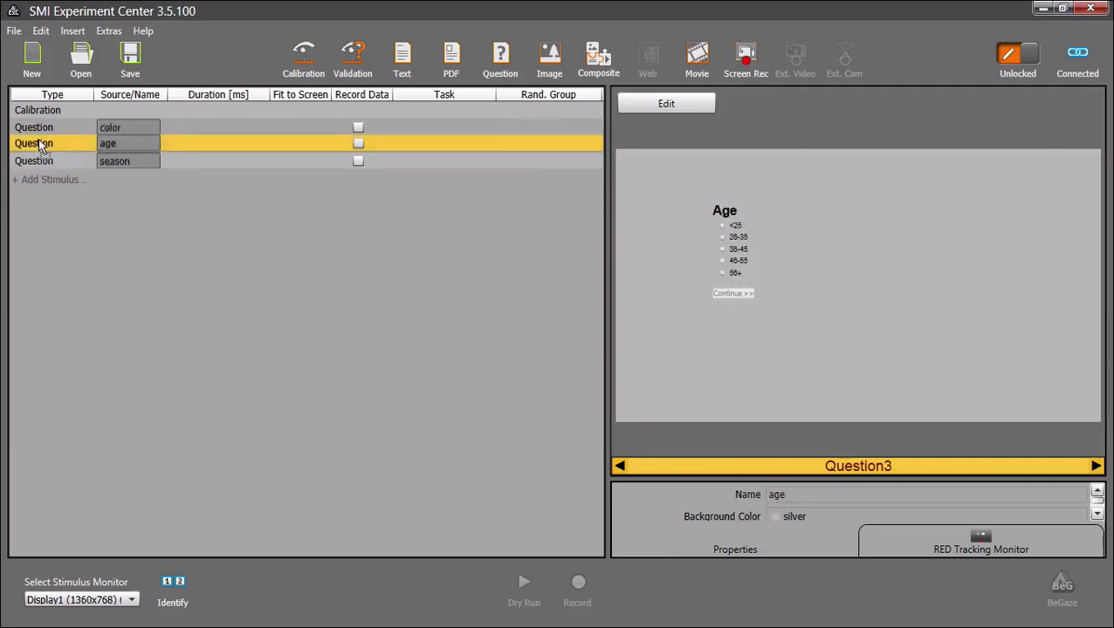
pyautogui.click(39, 163)
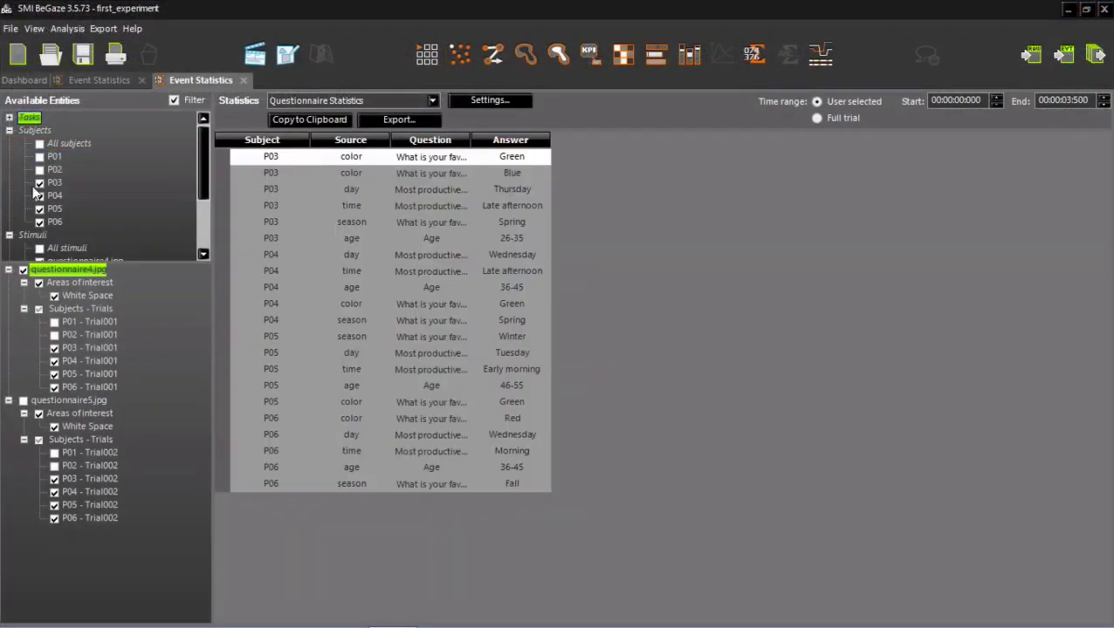
pyautogui.click(40, 183)
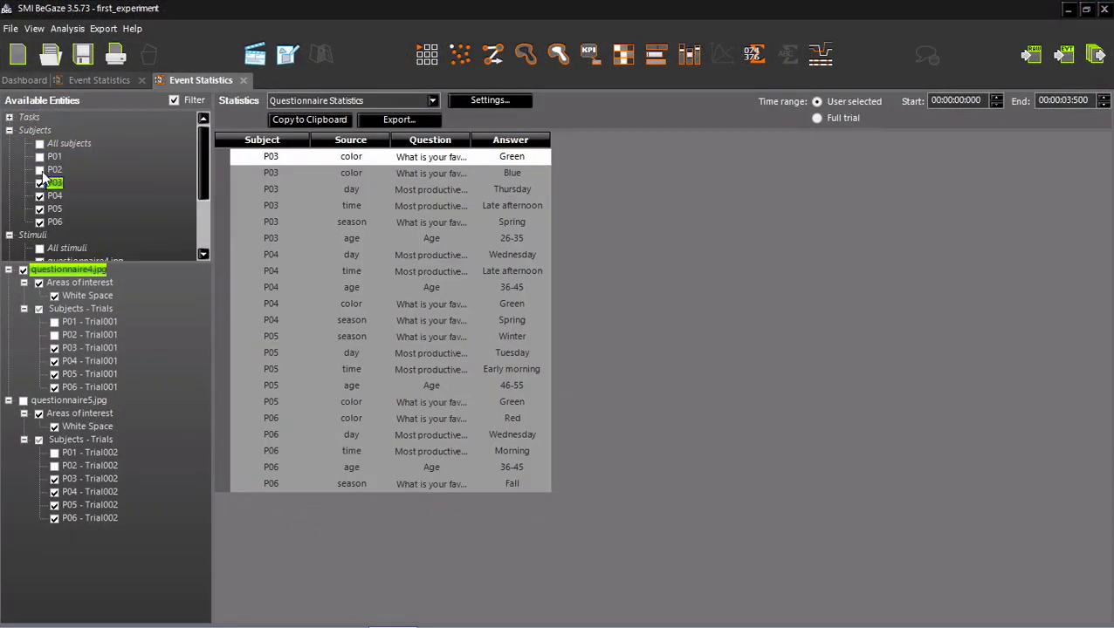